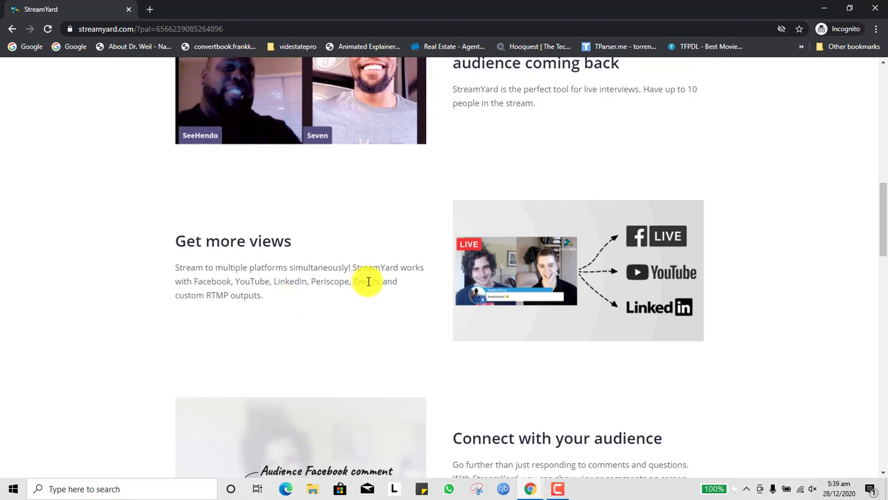
Scroll through the studio's Brand settings beside the live camera preview with the VIDPRIDE logo.
scroll(397, 283, "down", 1)
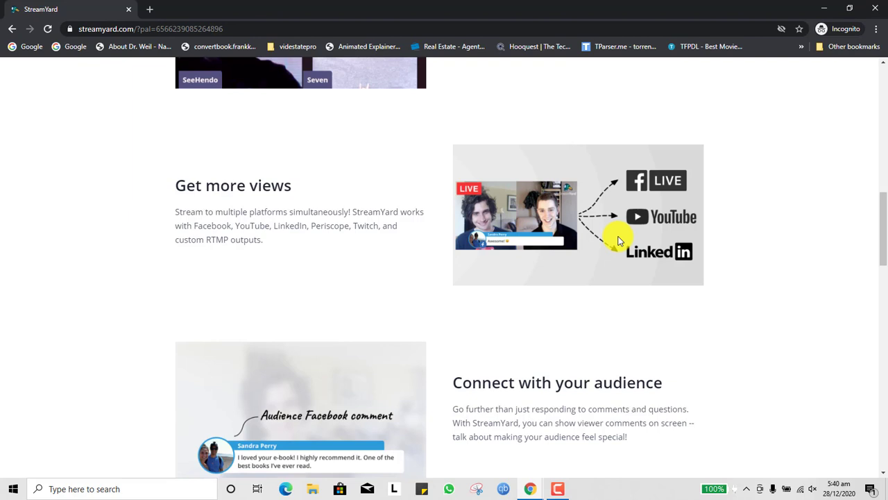
scroll(628, 244, "down", 1)
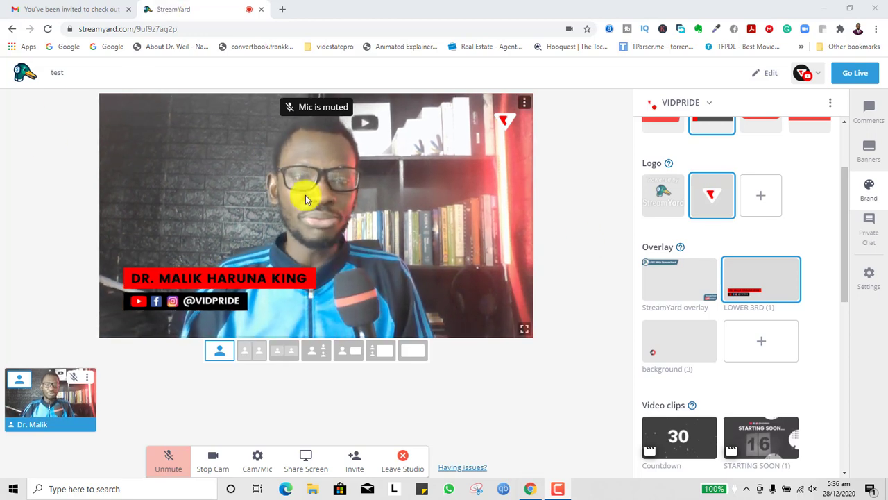
Review the Brand color and Theme options, then open a new incognito Chrome window.
scroll(649, 260, "up", 3)
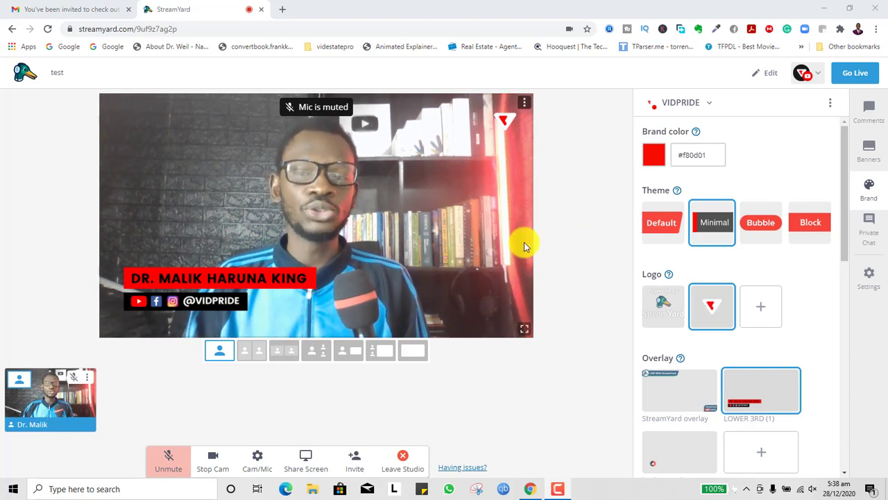
key("ctrl+shift+n")
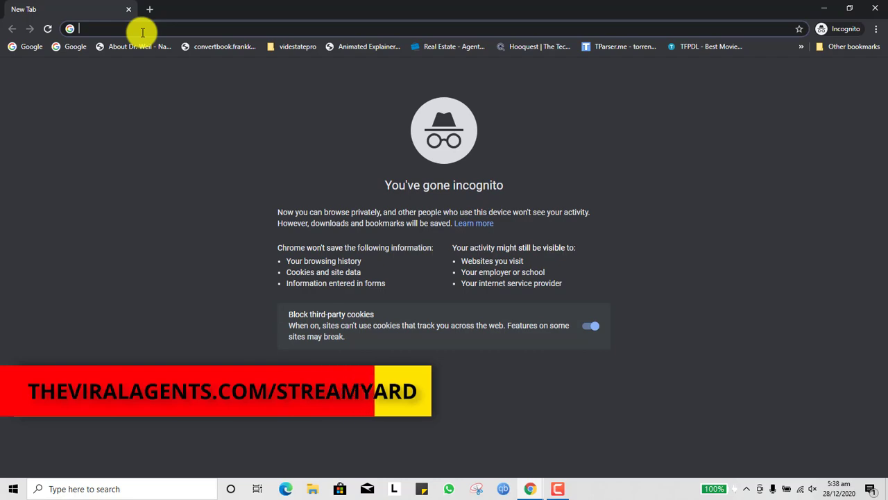
right_click(142, 31)
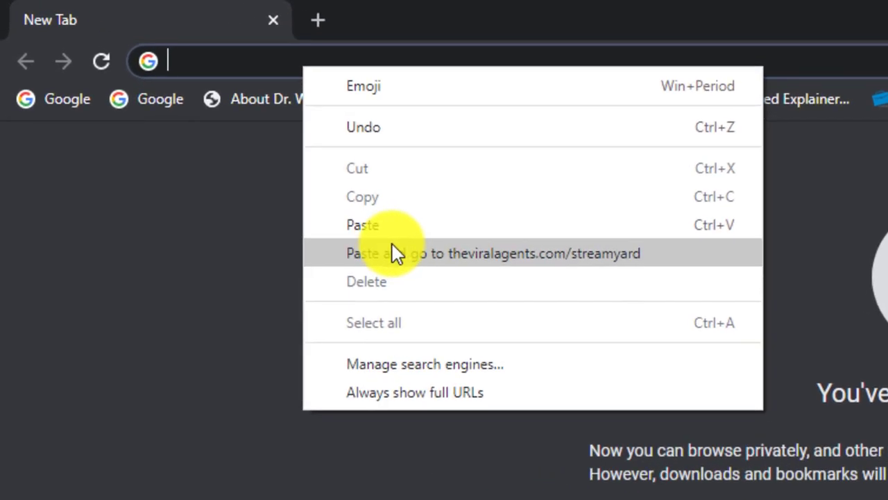
left_click(395, 247)
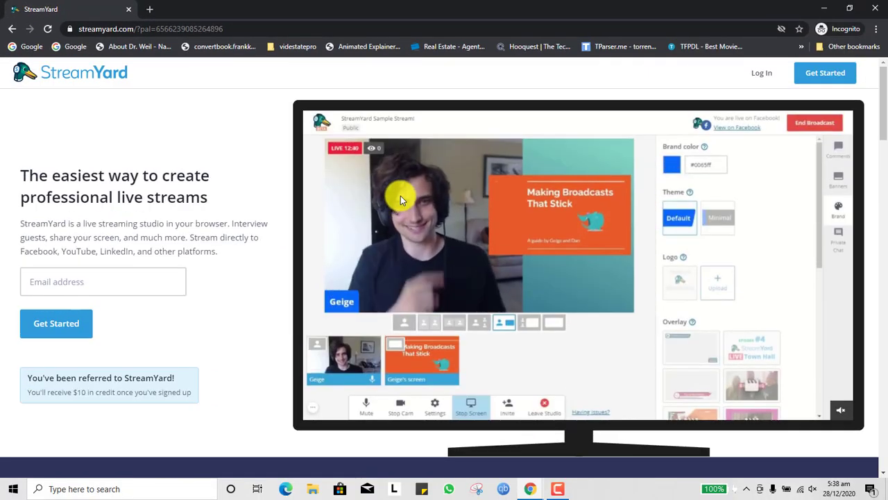
scroll(248, 193, "down", 3)
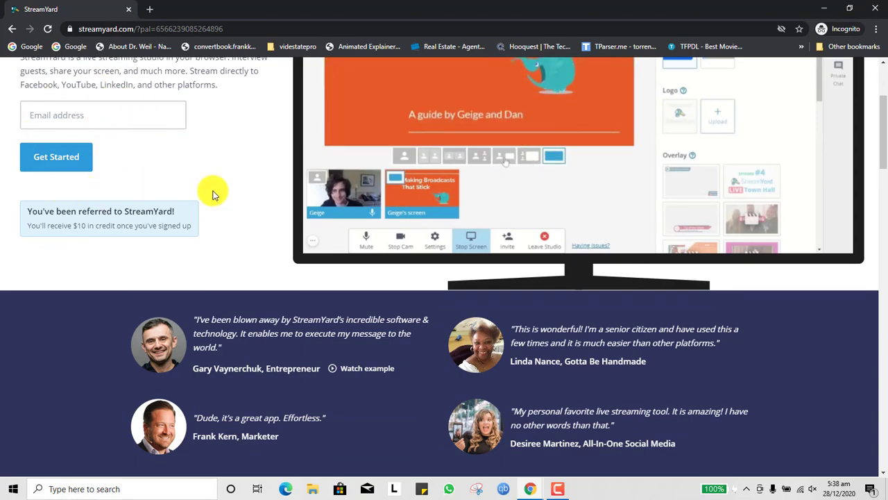
scroll(229, 263, "up", 2)
scroll(222, 258, "up", 1)
scroll(218, 253, "down", 3)
scroll(218, 252, "up", 1)
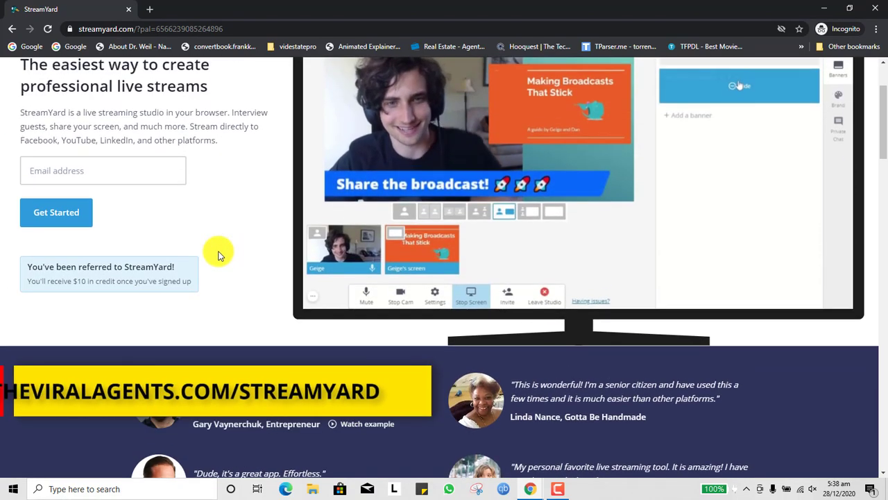
scroll(48, 299, "down", 2)
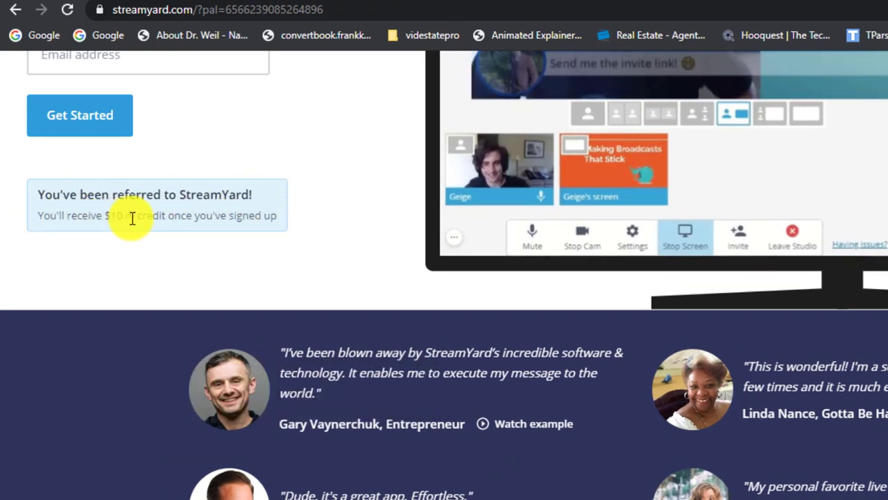
scroll(310, 233, "up", 5)
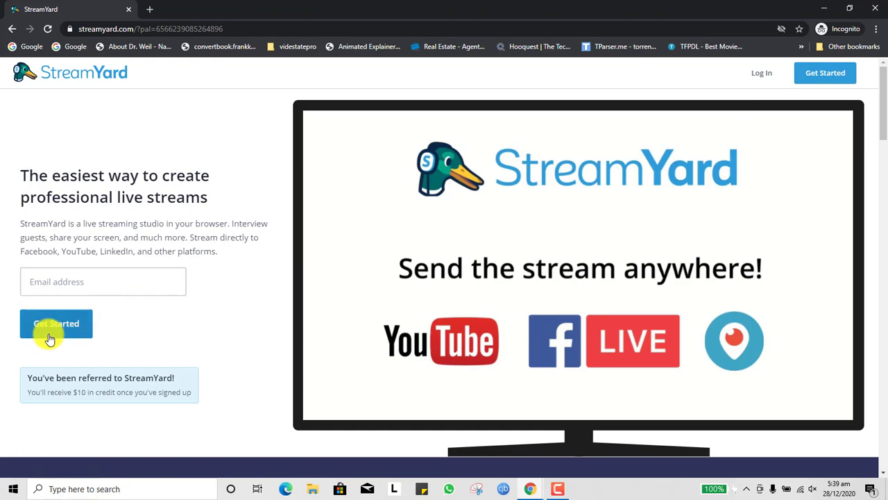
Scroll through the home page feature sections down to the footer's Resources links.
scroll(240, 302, "down", 2)
scroll(244, 304, "down", 2)
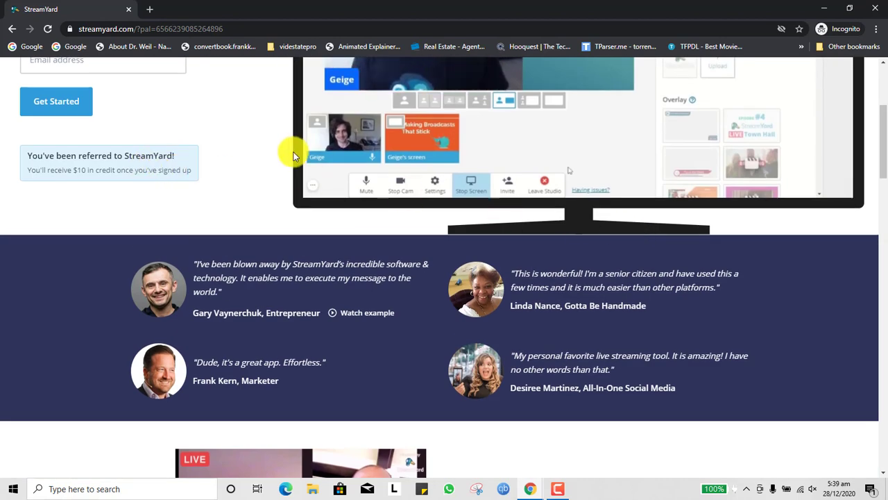
scroll(119, 264, "up", 4)
scroll(525, 233, "down", 7)
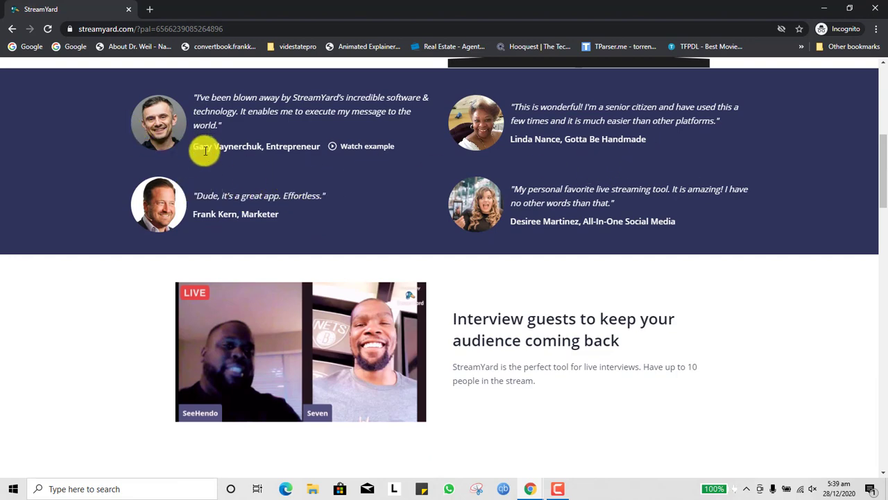
scroll(434, 213, "down", 3)
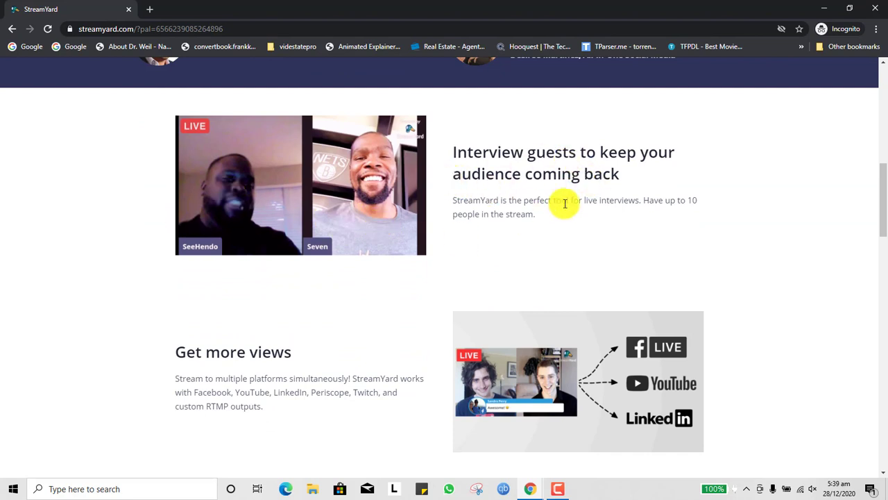
scroll(612, 201, "down", 1)
scroll(607, 204, "down", 1)
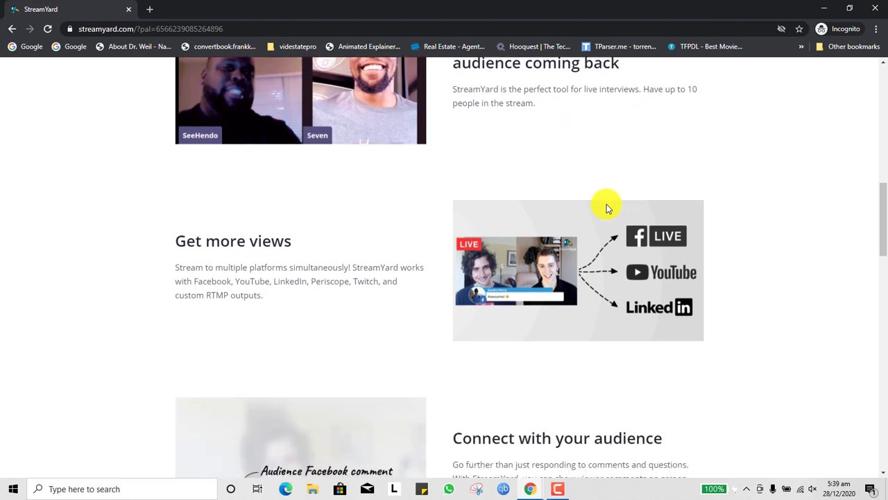
scroll(398, 282, "down", 1)
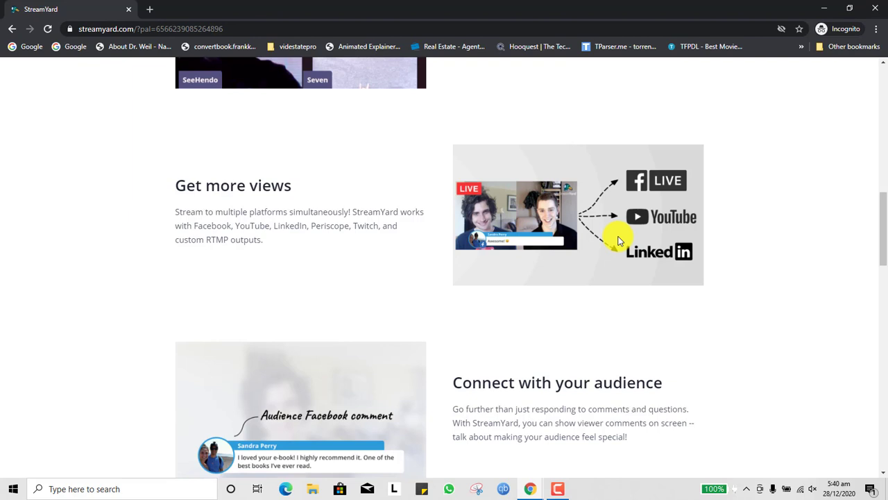
scroll(634, 248, "down", 9)
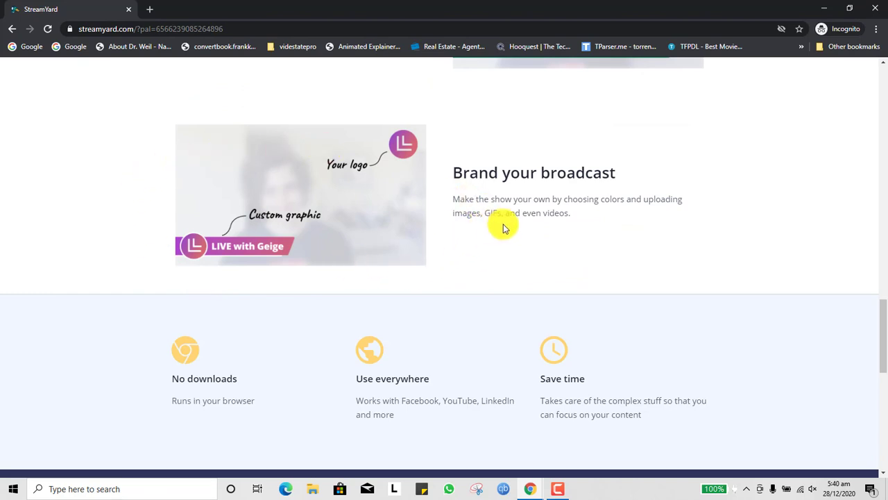
scroll(532, 291, "down", 2)
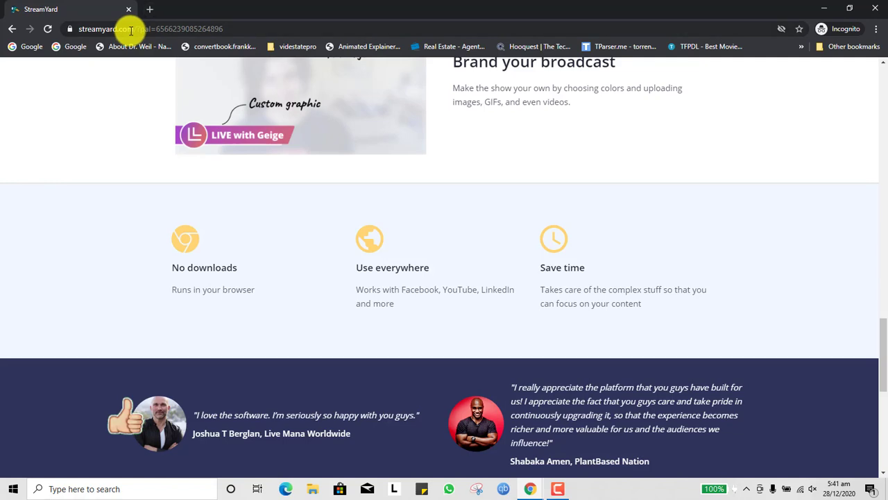
scroll(591, 244, "up", 5)
scroll(590, 243, "down", 2)
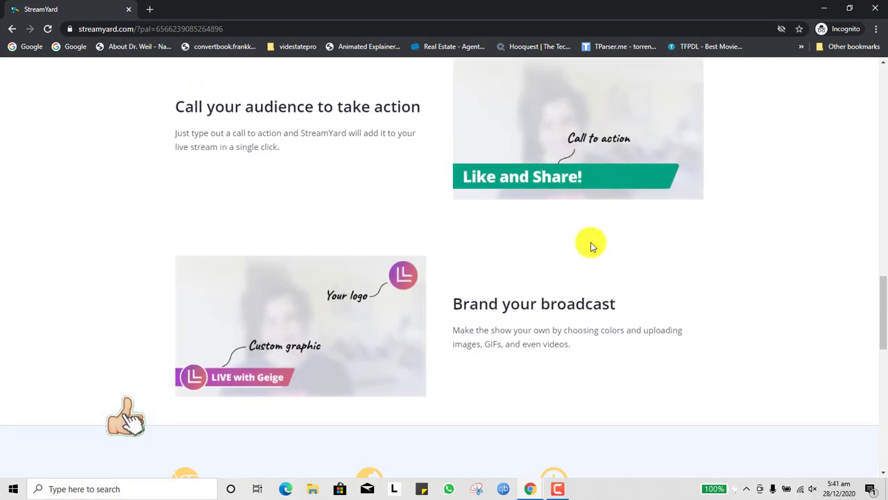
scroll(593, 247, "down", 4)
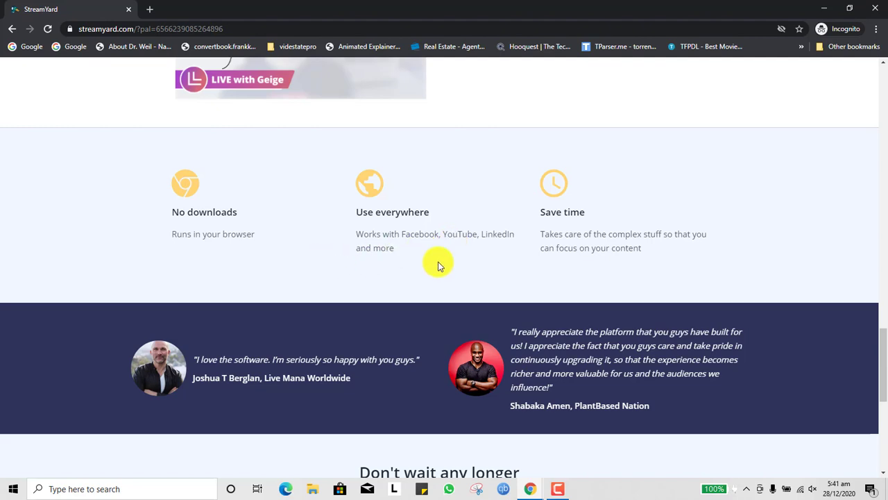
scroll(752, 250, "down", 3)
scroll(752, 251, "down", 2)
scroll(752, 251, "up", 2)
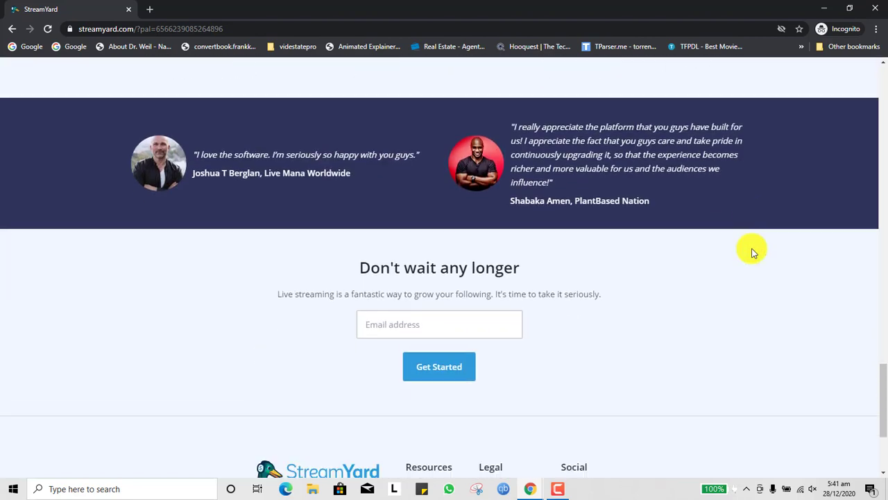
scroll(557, 322, "down", 3)
right_click(415, 336)
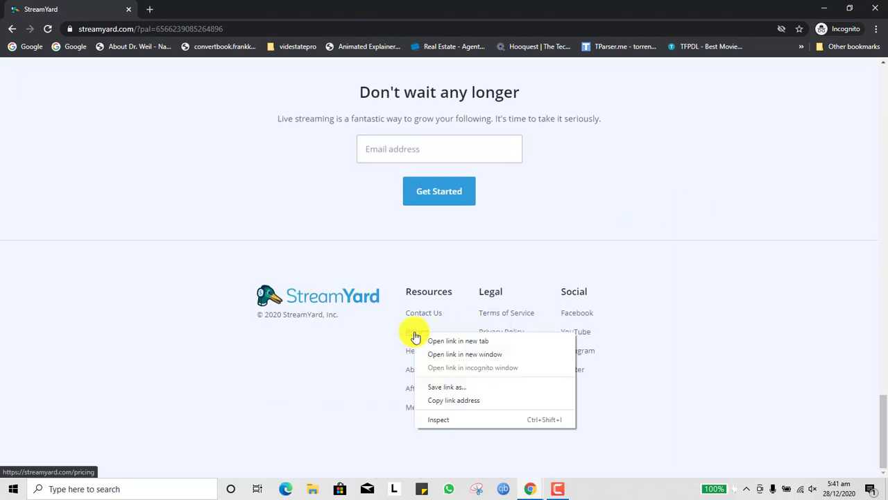
left_click(452, 343)
key("ctrl+Tab")
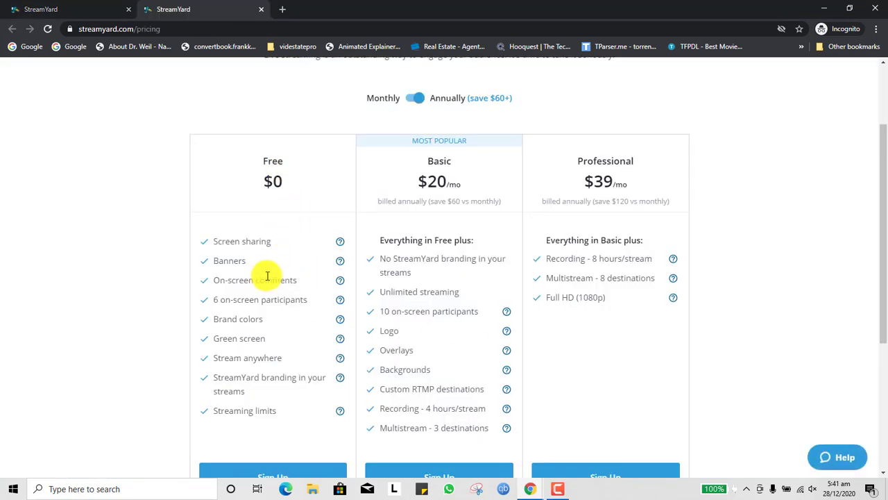
scroll(268, 257, "down", 1)
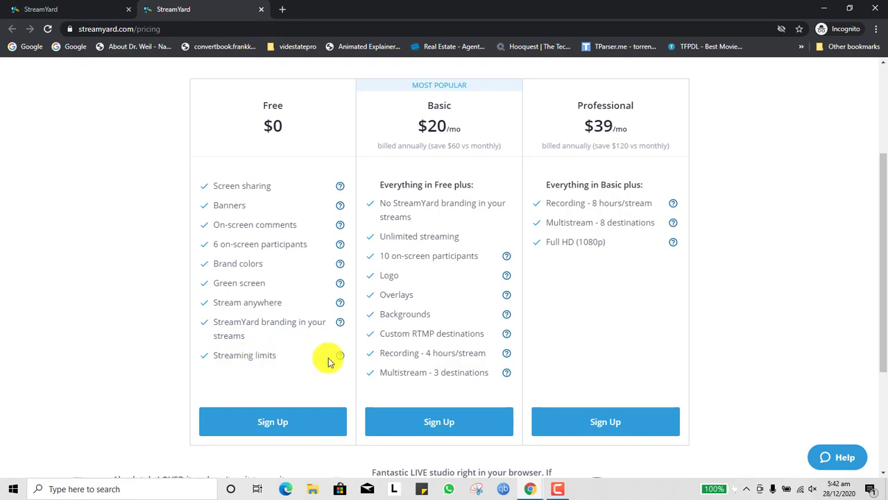
mouse_move(339, 359)
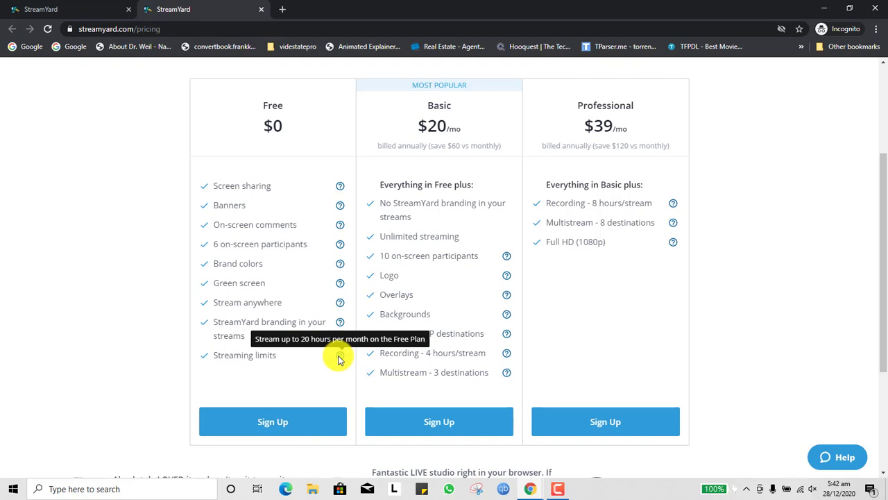
scroll(339, 359, "up", 1)
scroll(335, 296, "up", 1)
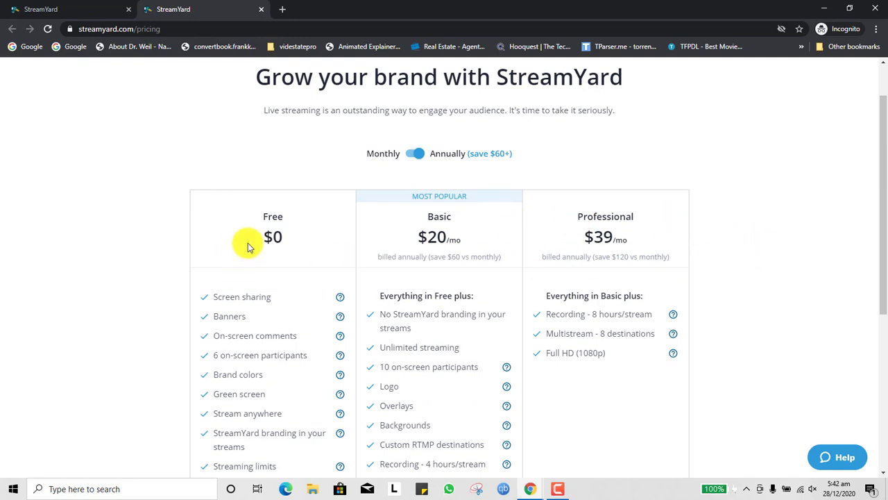
scroll(486, 202, "down", 2)
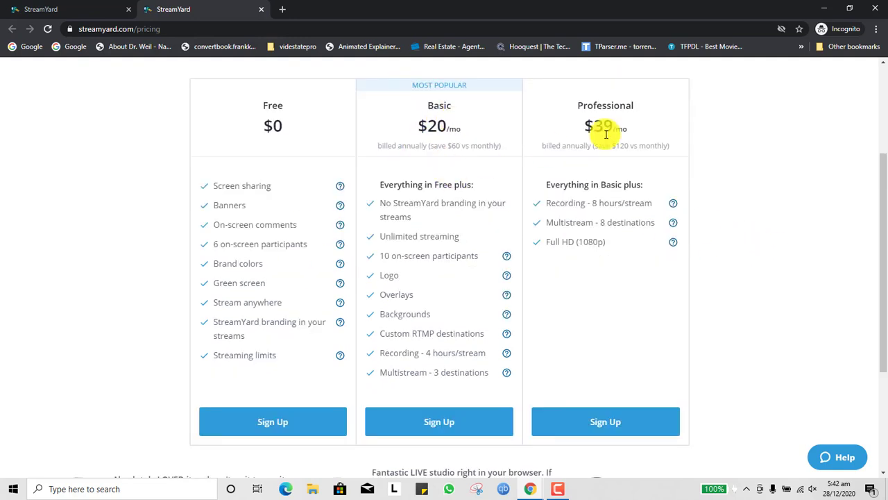
scroll(500, 326, "down", 1)
scroll(479, 264, "up", 4)
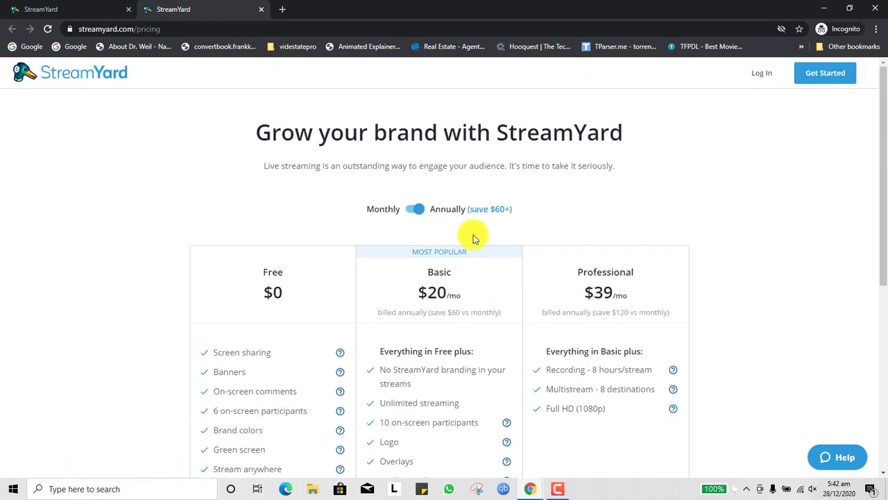
scroll(474, 238, "down", 2)
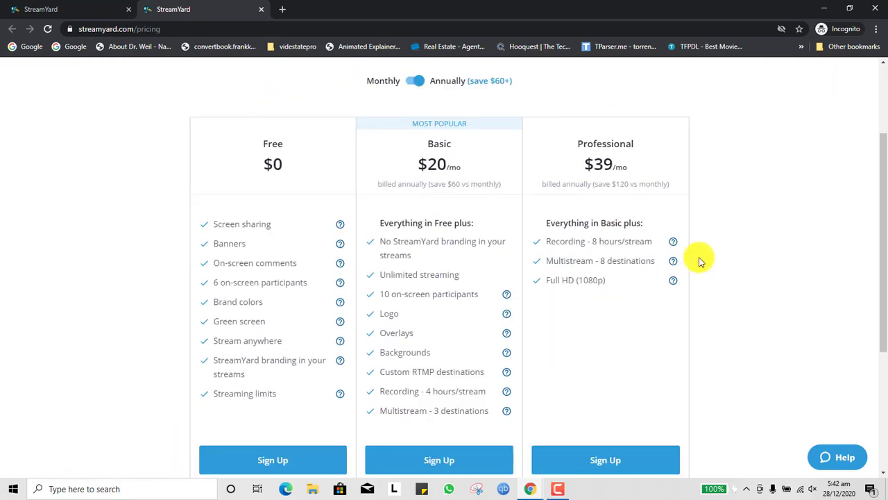
scroll(702, 259, "up", 2)
Submit a sign-up e-mail address on the StreamYard home page, keeping the $10 referral credit.
left_click(99, 10)
scroll(692, 244, "up", 5)
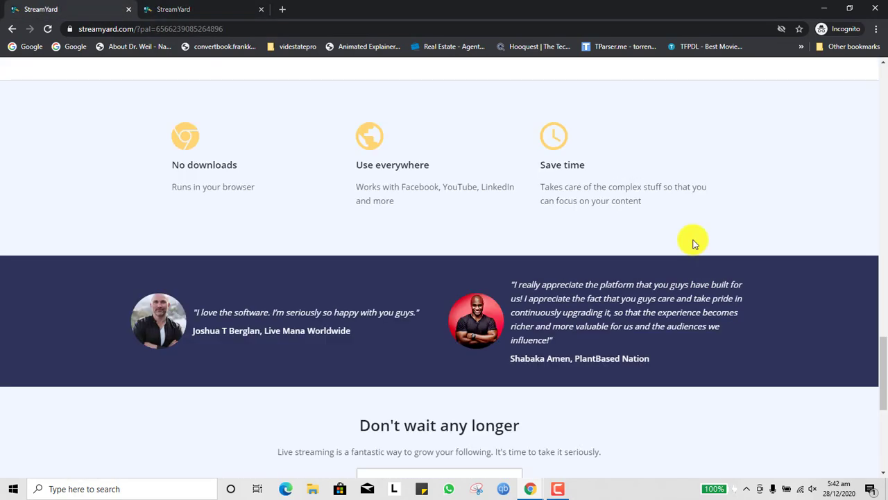
scroll(694, 243, "up", 15)
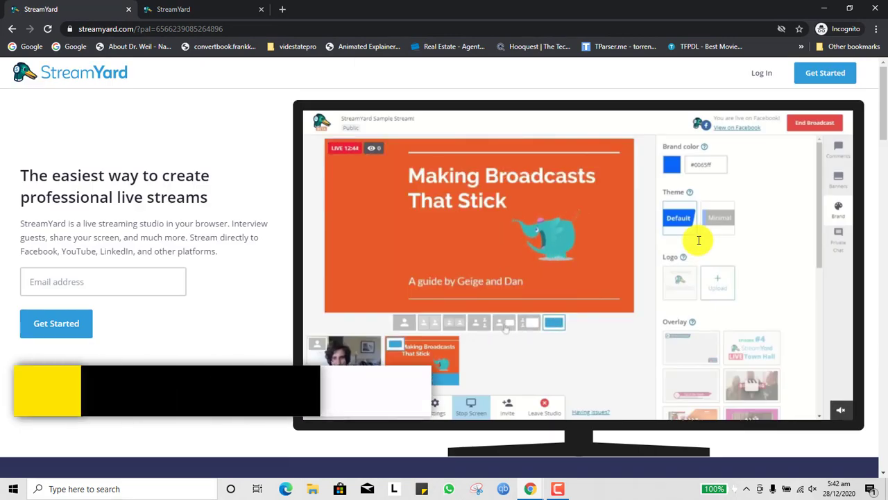
left_click(66, 285)
type("pay")
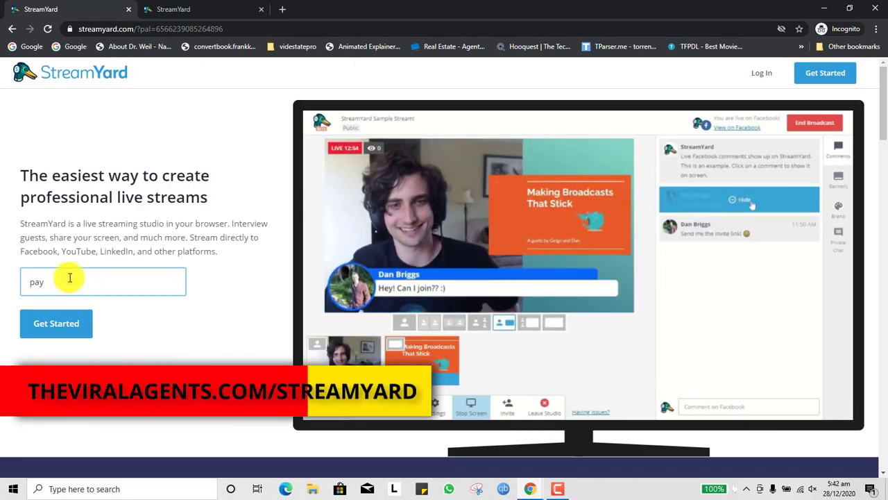
left_click(59, 326)
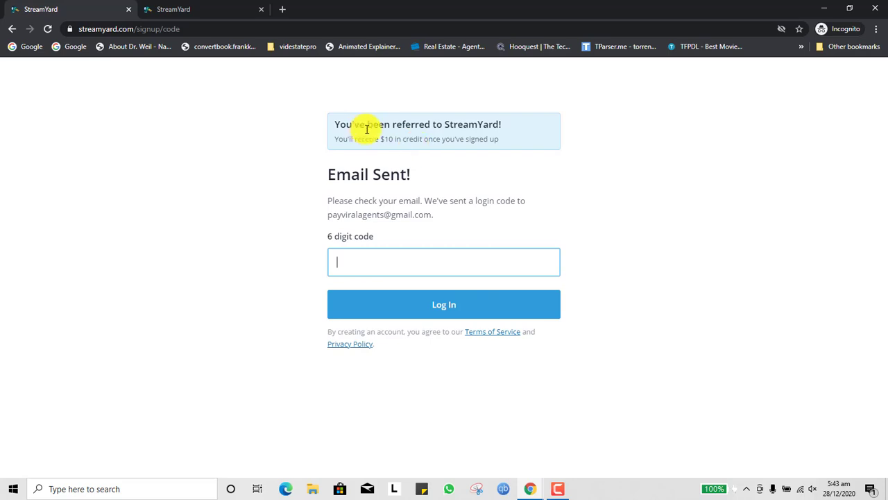
double_click(384, 139)
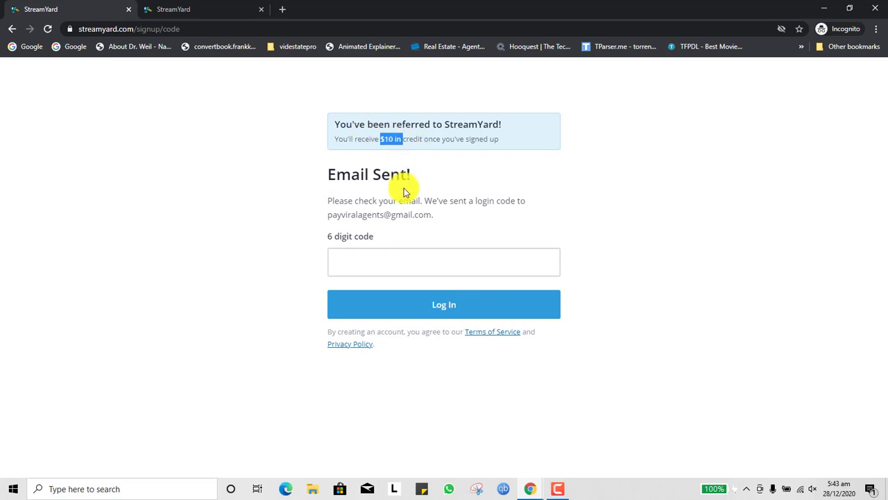
Copy the 6-digit login code from the Gmail message and return to the code field.
left_click(516, 198)
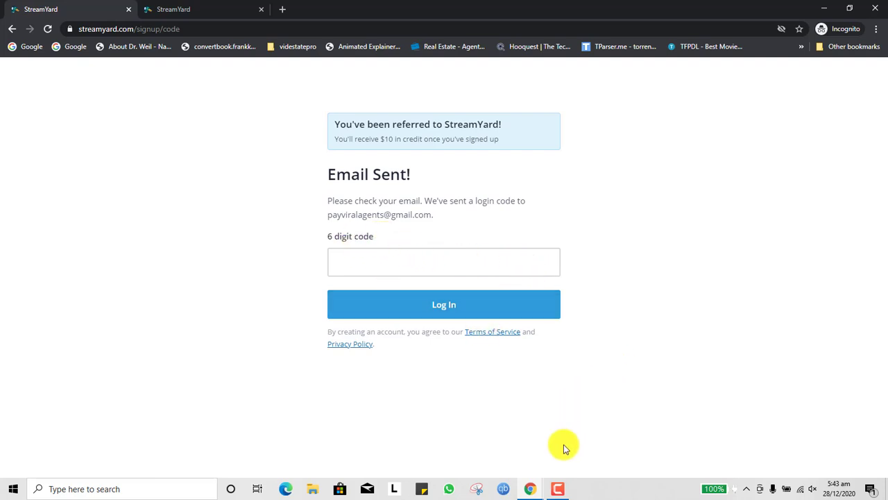
key("alt+Tab")
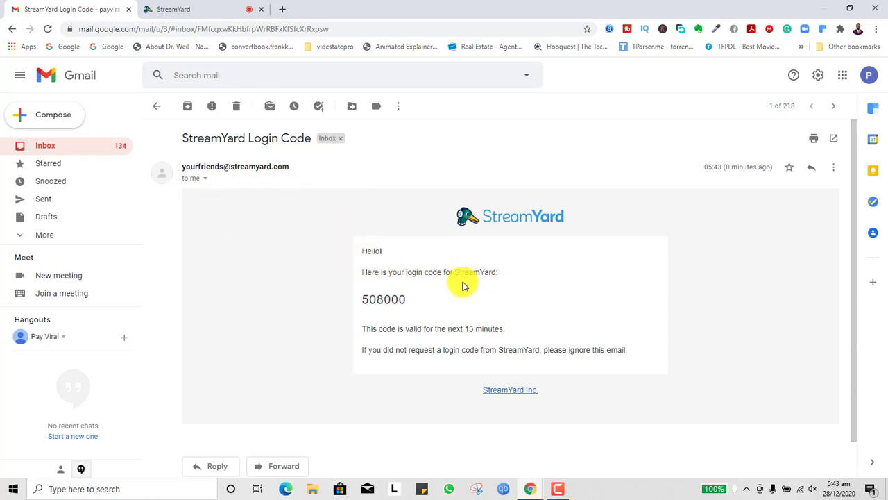
double_click(396, 299)
key("ctrl+c")
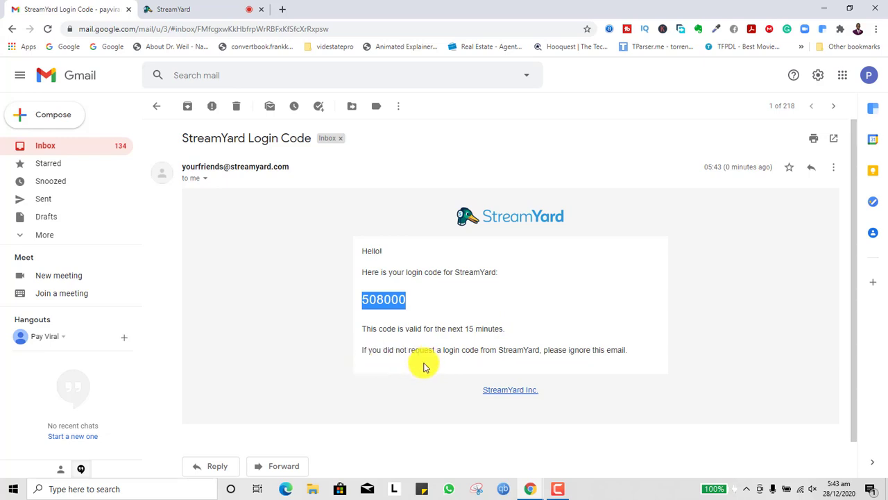
key("alt+Tab")
right_click(378, 268)
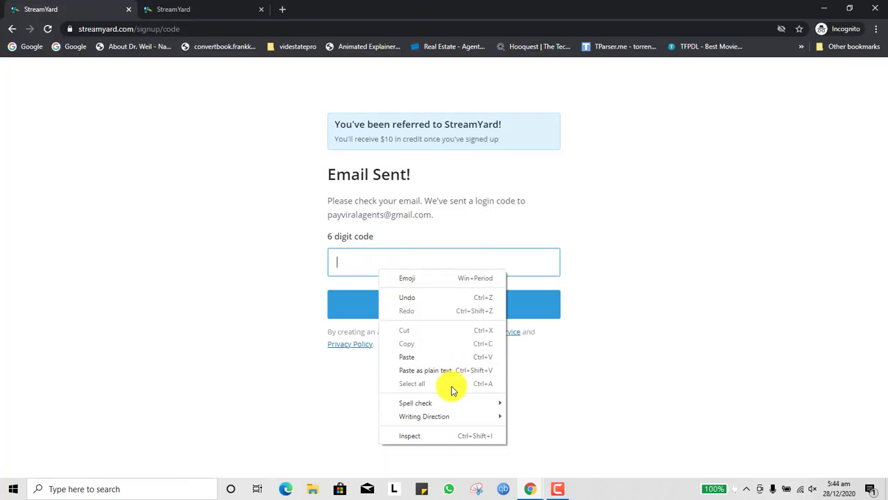
Paste the login code, log in, pass the Onward! welcome screen and open Broadcasts.
left_click(444, 357)
left_click(468, 299)
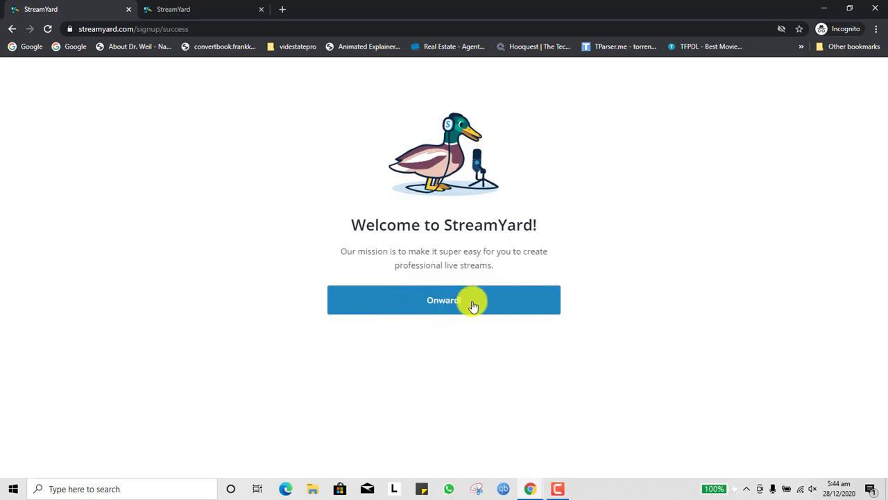
left_click(473, 303)
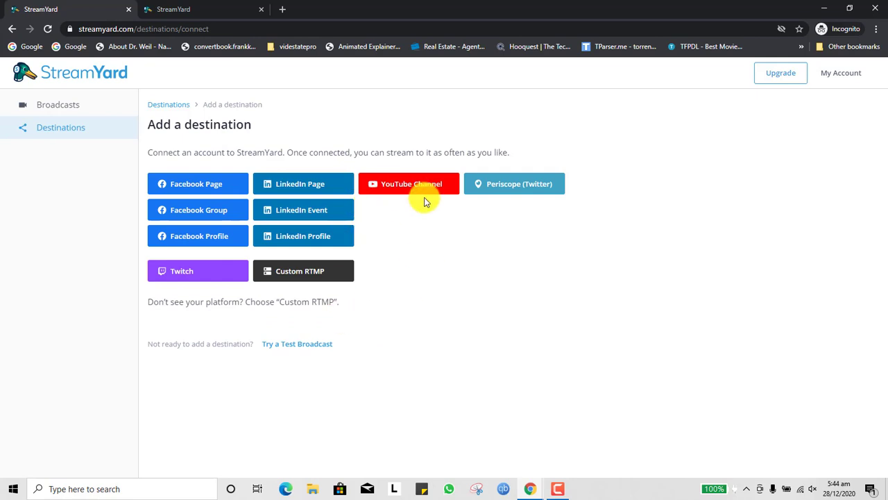
left_click(63, 107)
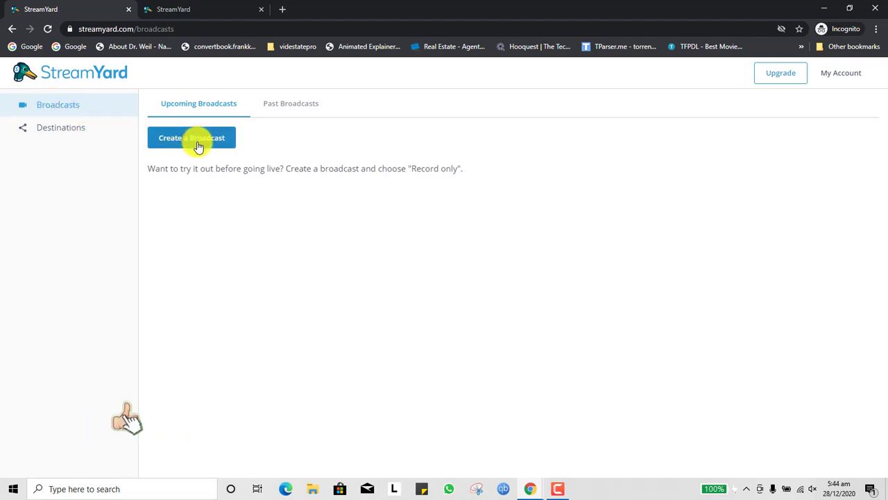
Open Destinations and view the platforms available under Add a Destination.
left_click(70, 128)
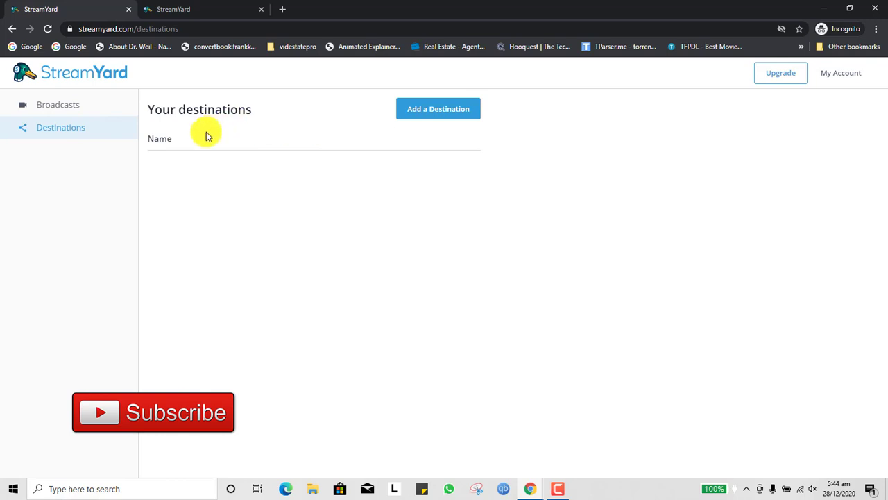
left_click(452, 115)
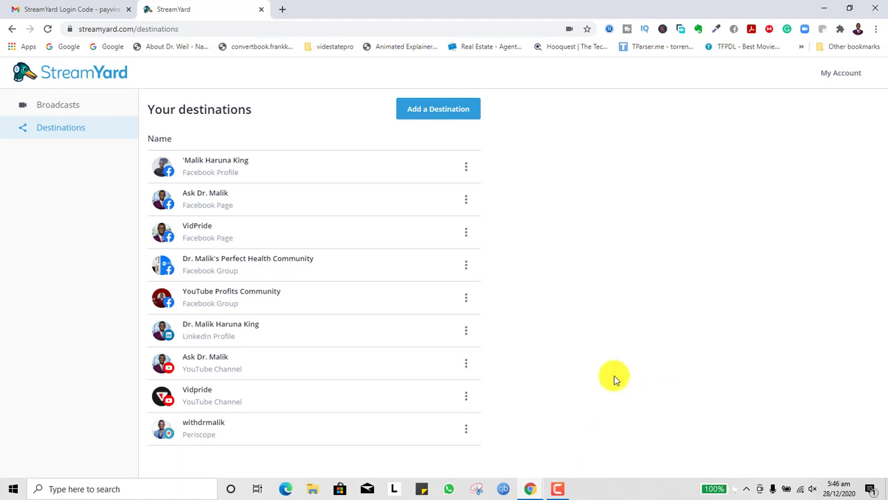
Look over the plan upgrade options and account menu, then return to Broadcasts.
left_click(528, 484)
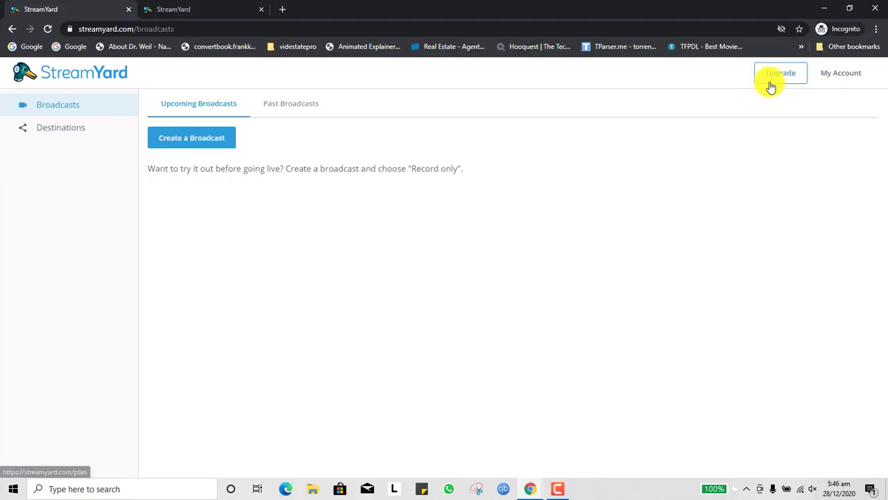
left_click(770, 87)
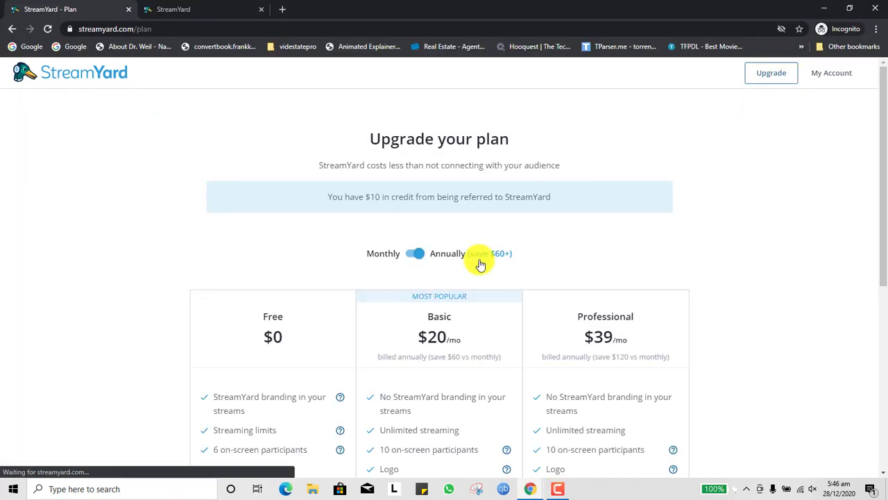
scroll(486, 353, "down", 3)
scroll(587, 302, "up", 3)
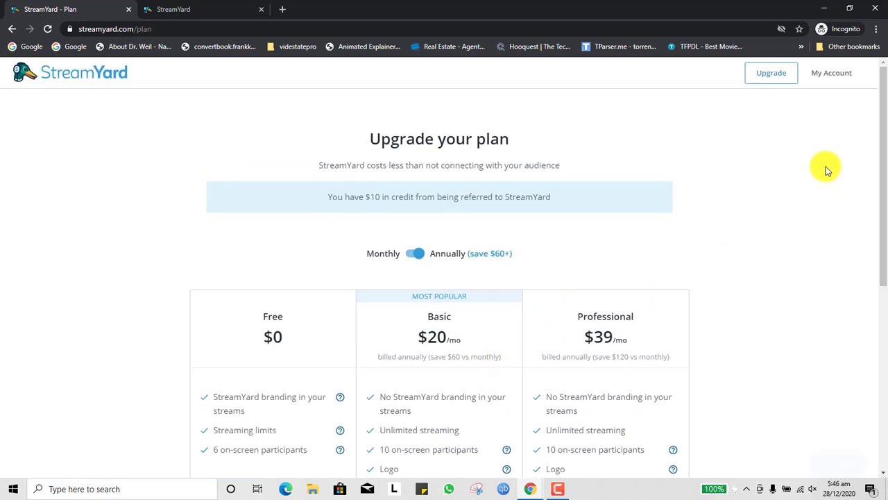
left_click(834, 75)
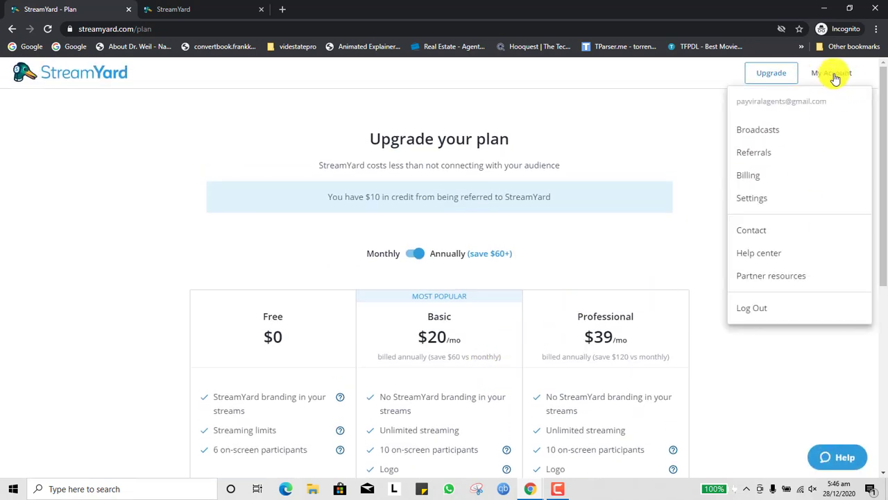
left_click(765, 130)
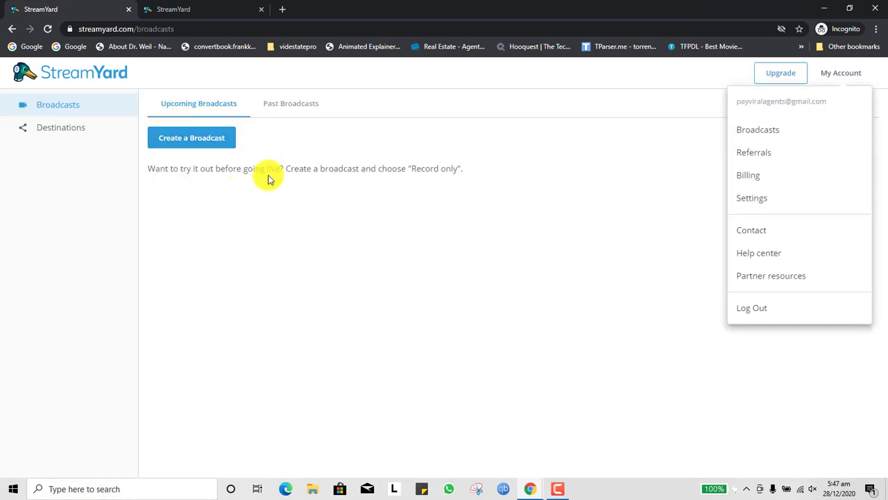
Check the past and upcoming broadcast lists, then switch to the regular Chrome window.
left_click(294, 104)
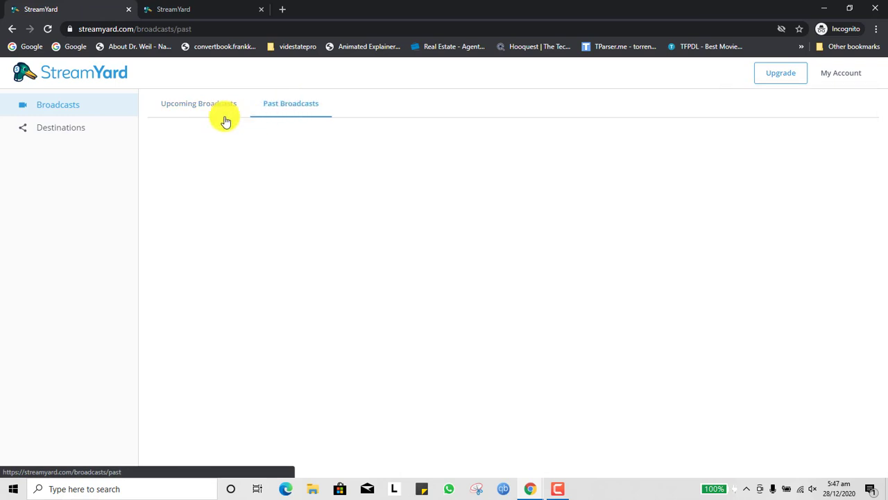
left_click(836, 74)
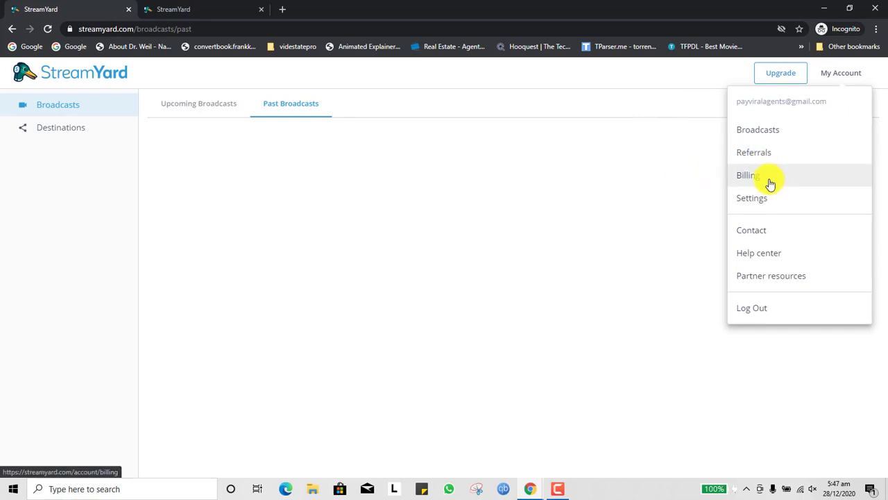
left_click(628, 215)
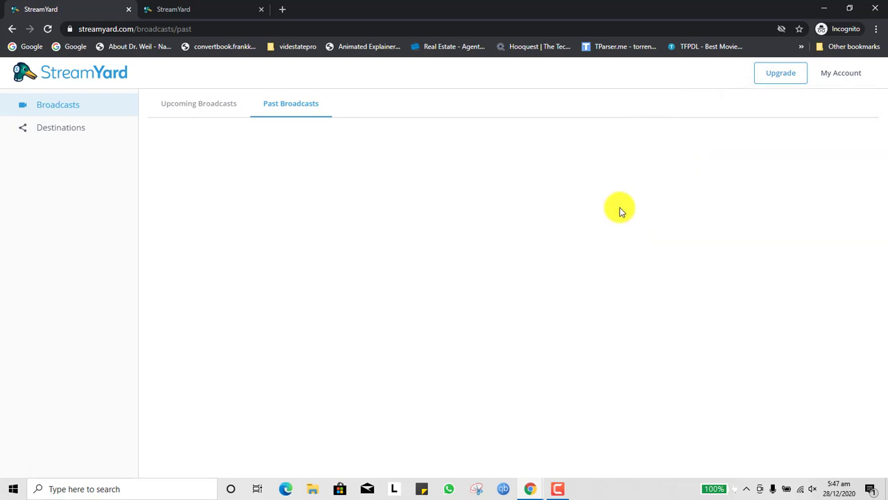
left_click(189, 107)
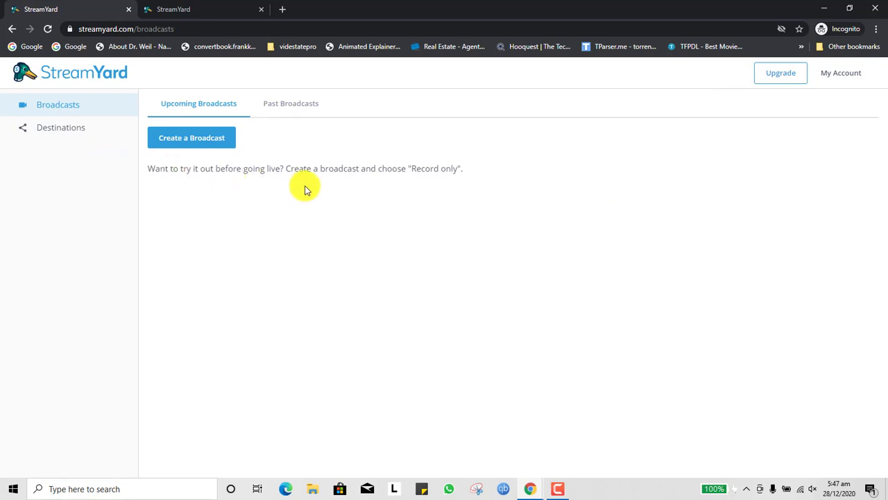
key("alt+Tab")
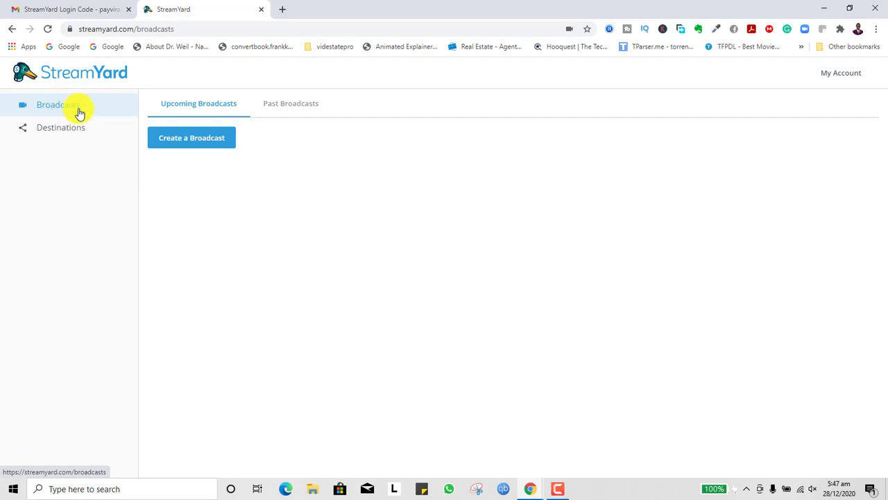
Create a new broadcast to show the 'Broadcast to' destination and record-only chooser.
left_click(219, 142)
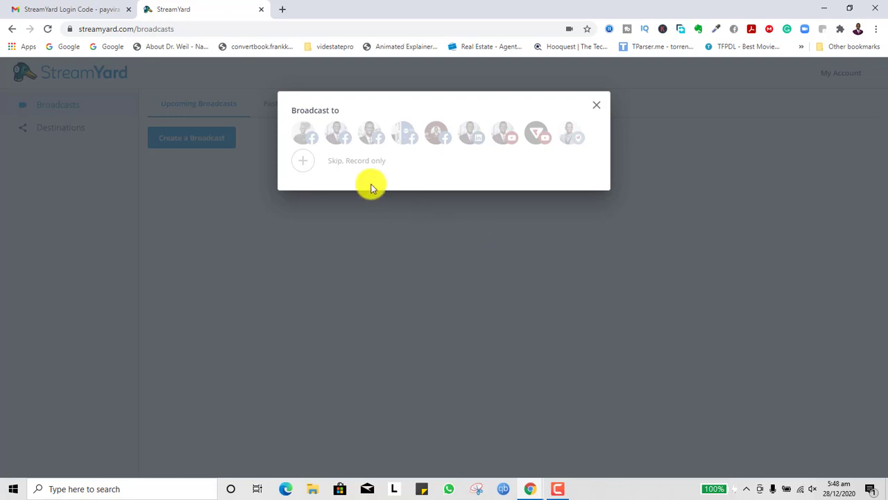
Choose the Vidpride YouTube channel and enter title 'Test' with description 'test'.
left_click(348, 162)
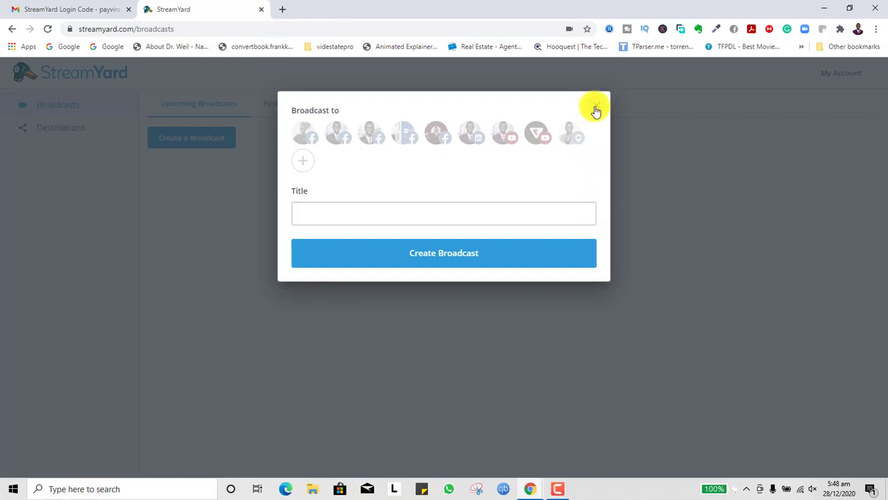
left_click(536, 132)
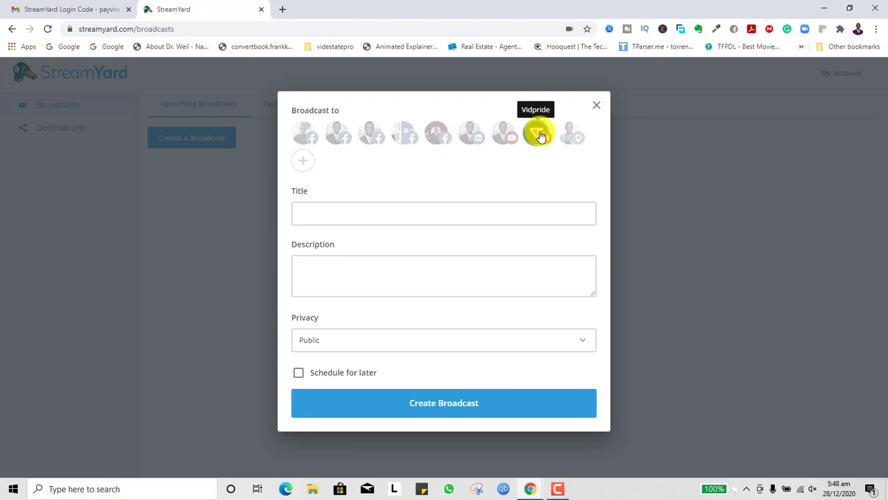
left_click(327, 214)
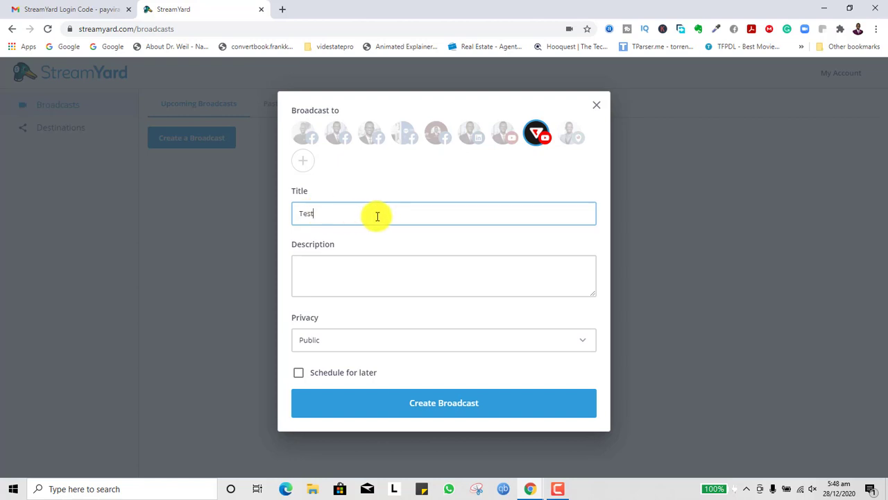
left_click(361, 281)
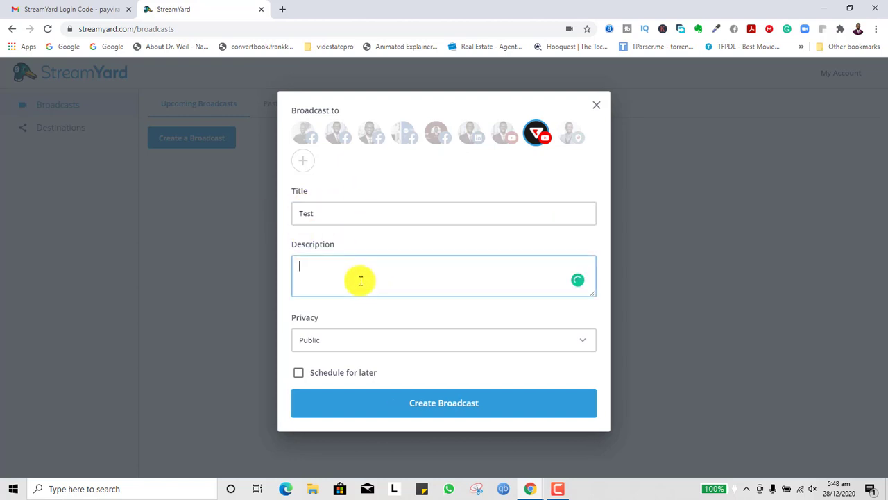
type("test")
Set the broadcast privacy to Private and schedule it for later.
left_click(326, 340)
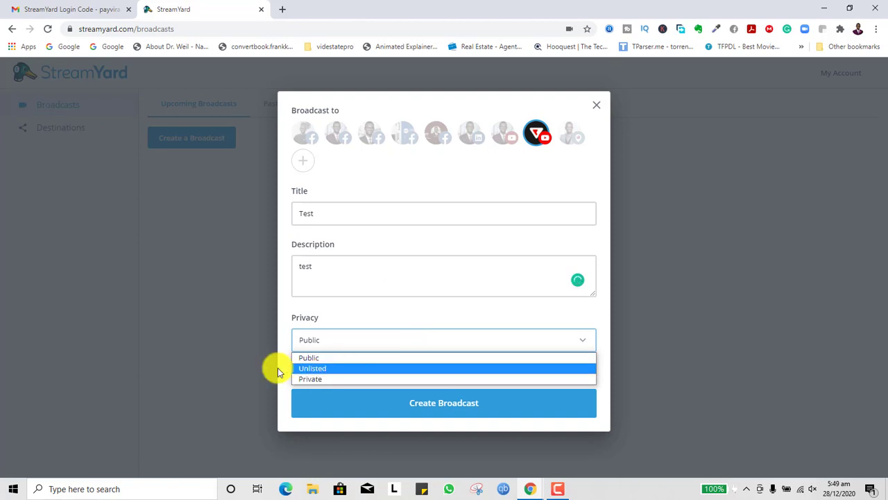
left_click(329, 369)
left_click(447, 343)
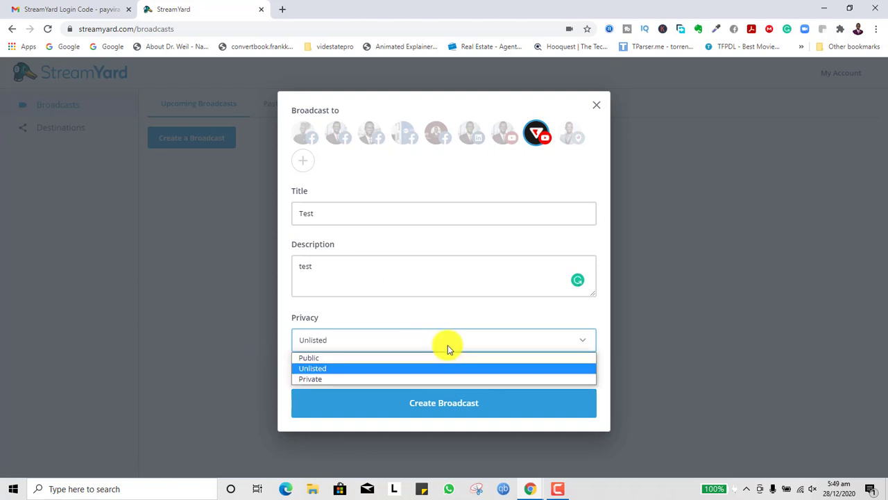
left_click(369, 379)
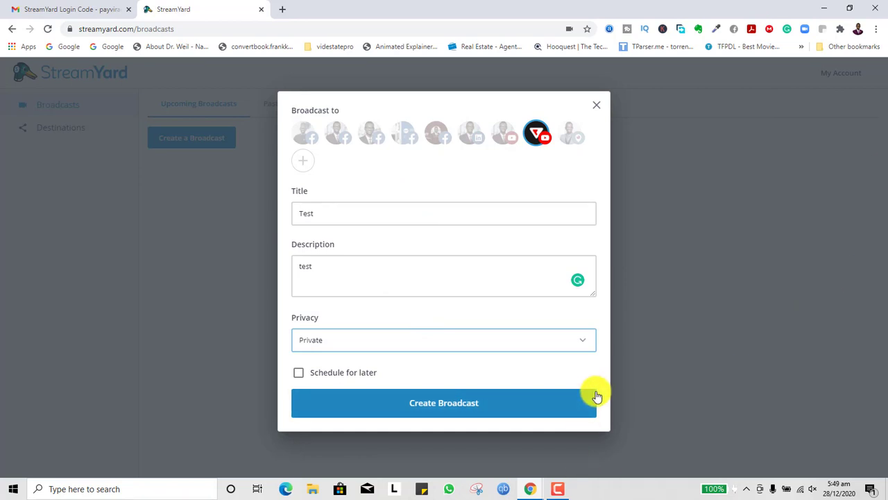
left_click(320, 373)
Abandon the thumbnail upload, untick Schedule for later, and create the Test broadcast.
scroll(507, 382, "down", 2)
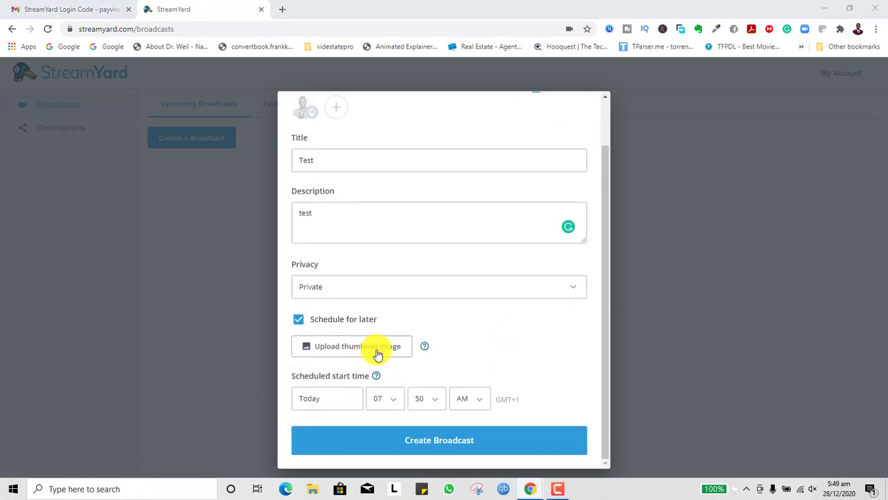
double_click(183, 76)
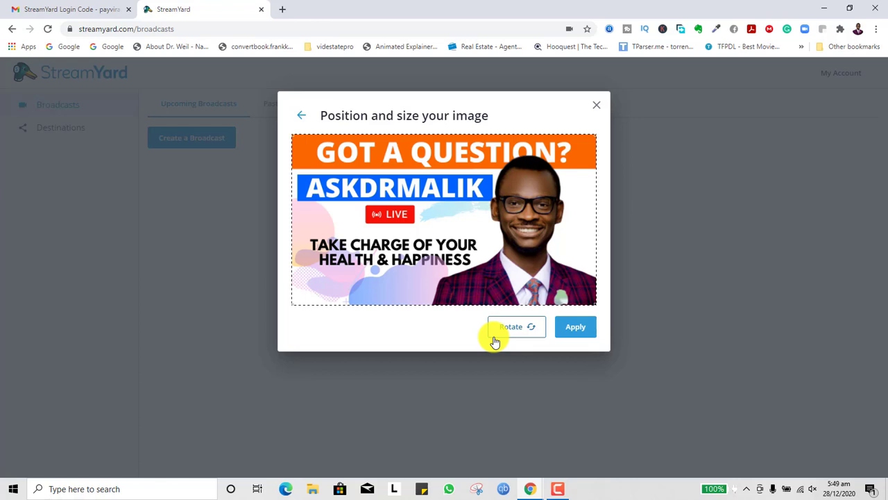
left_click(300, 116)
scroll(399, 381, "down", 1)
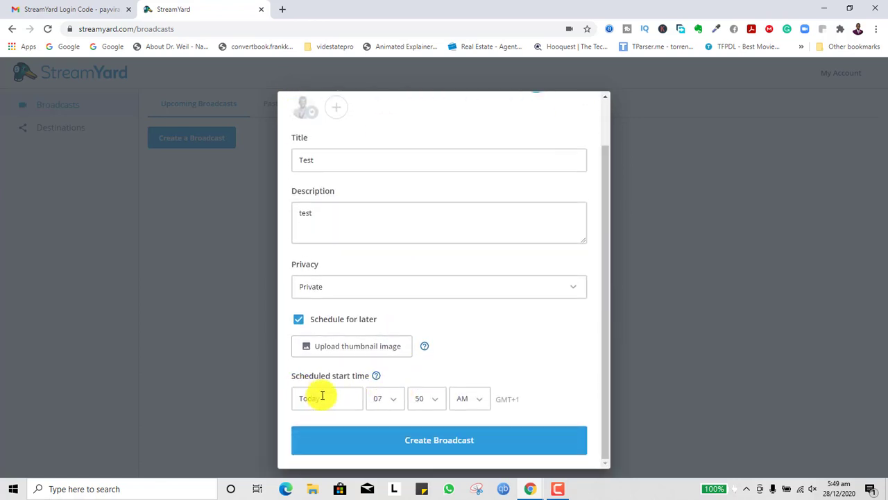
left_click(299, 322)
left_click(452, 405)
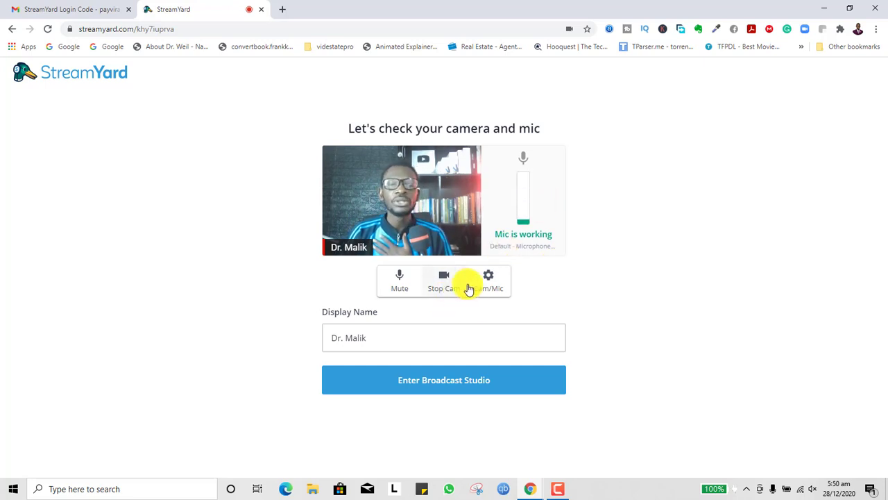
In Cam/Mic settings, keep Integrated Camera at High Definition (720p) resolution.
left_click(491, 283)
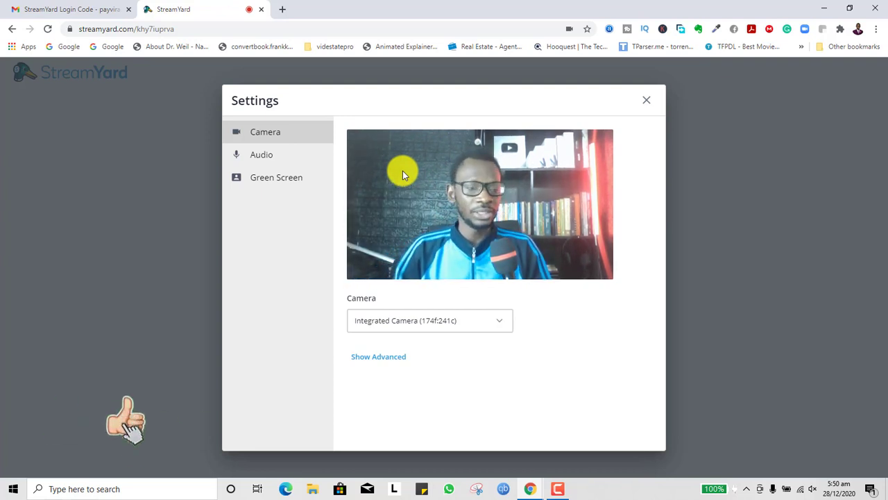
left_click(396, 321)
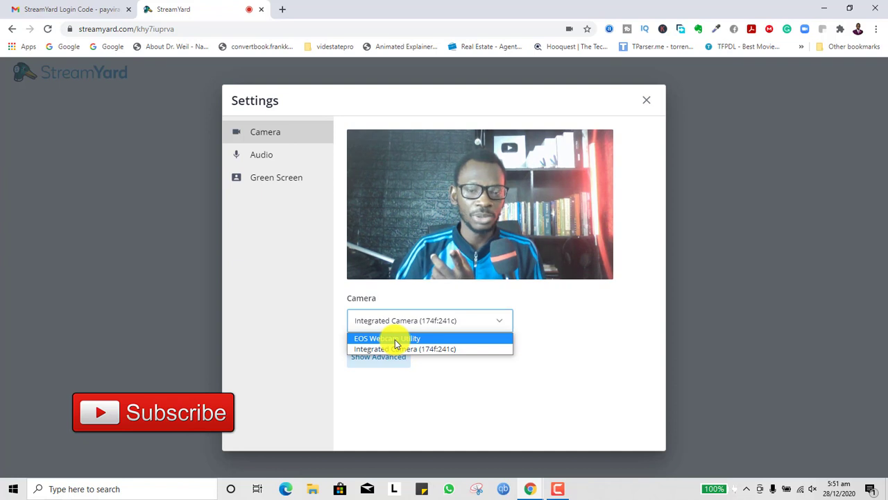
left_click(606, 340)
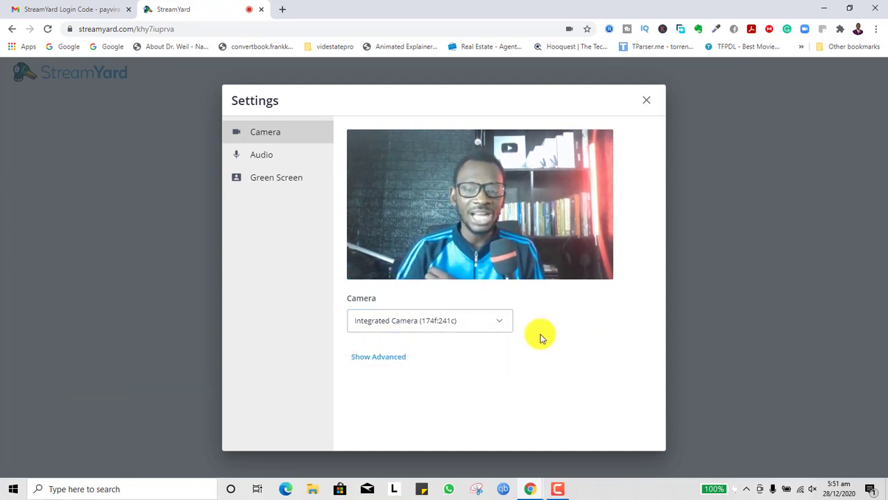
left_click(496, 327)
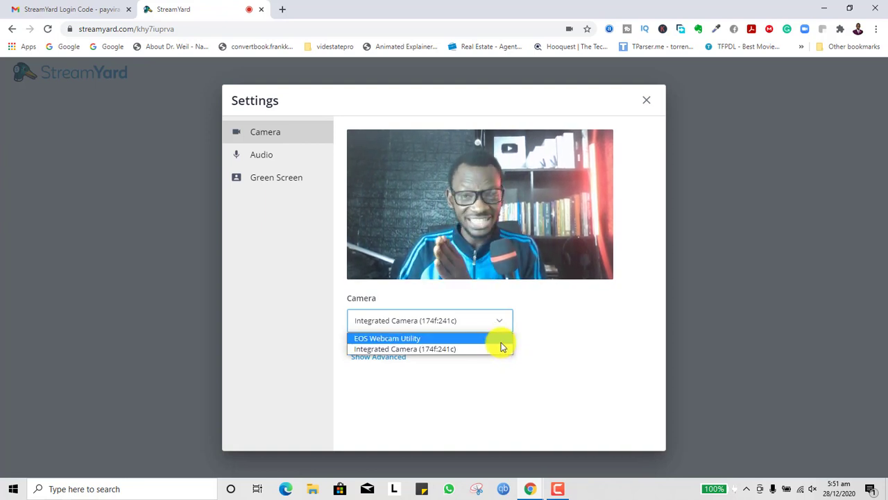
left_click(552, 344)
left_click(394, 358)
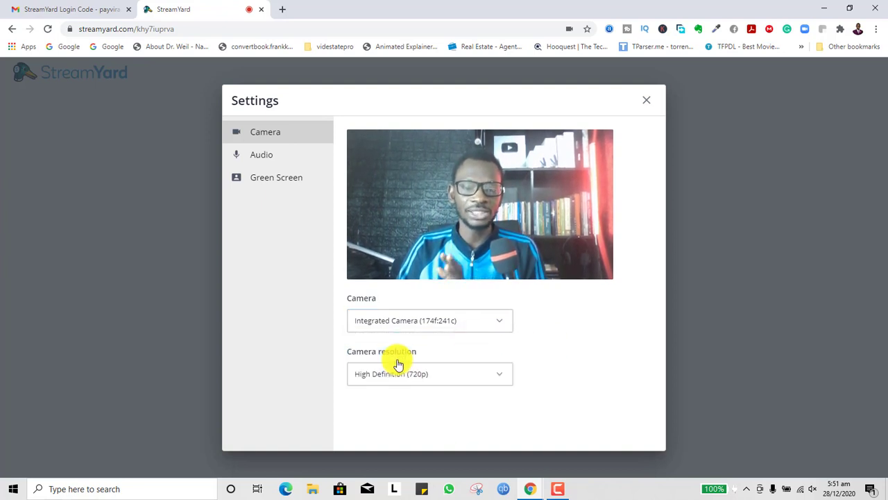
left_click(471, 375)
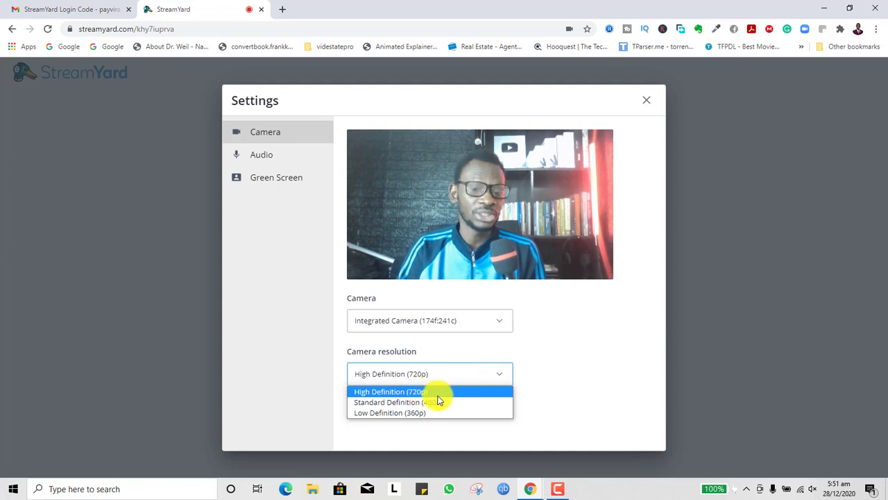
left_click(414, 392)
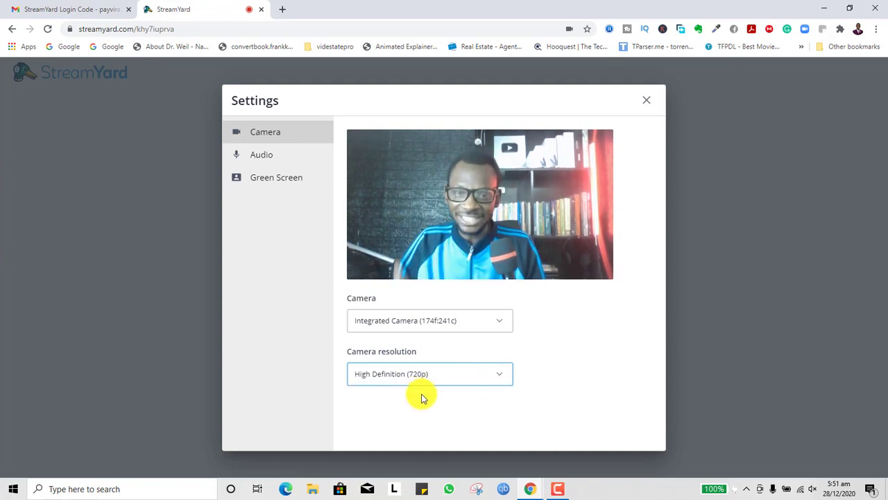
Check the Audio settings, leaving the ATR2100x-USB microphone selected.
left_click(280, 161)
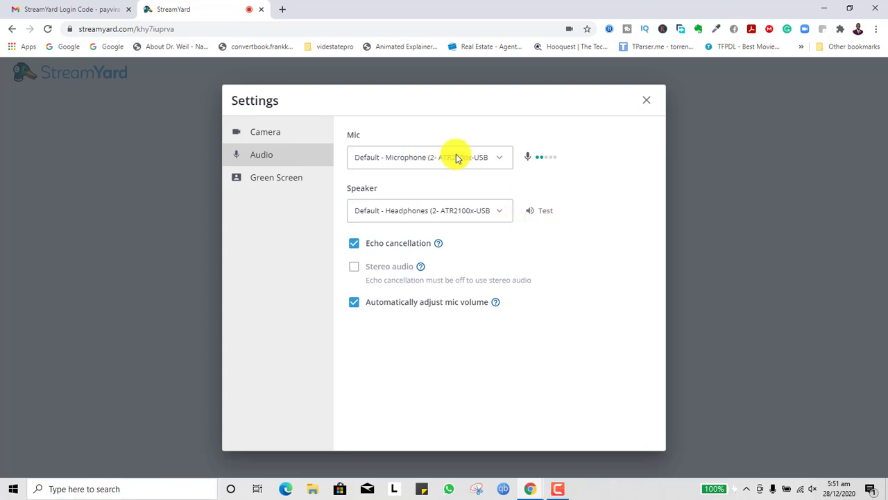
left_click(504, 160)
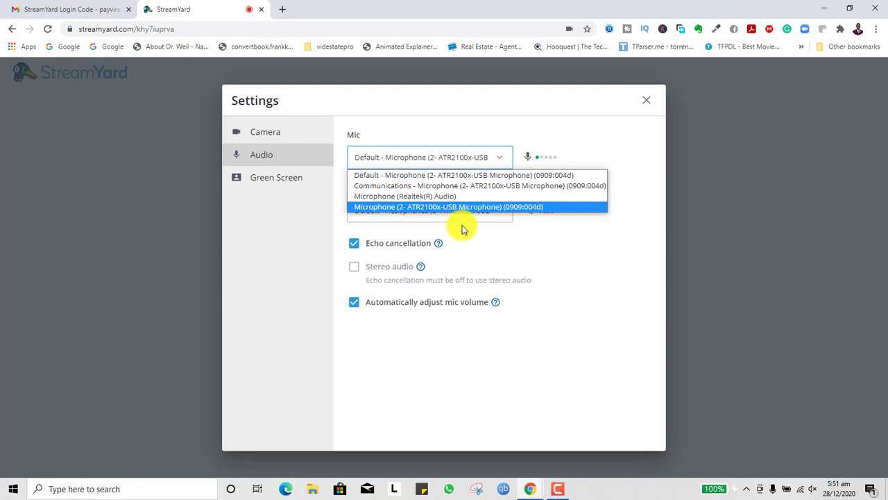
left_click(633, 230)
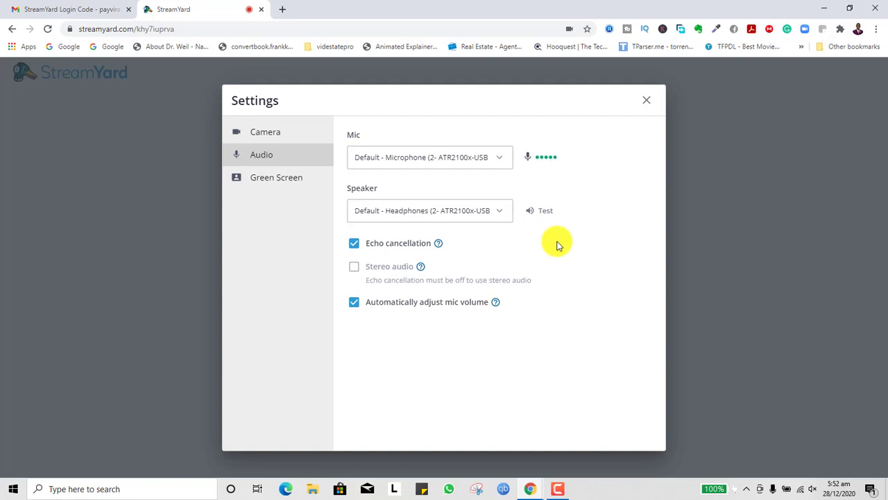
View the Green Screen background options, then close Settings.
left_click(294, 182)
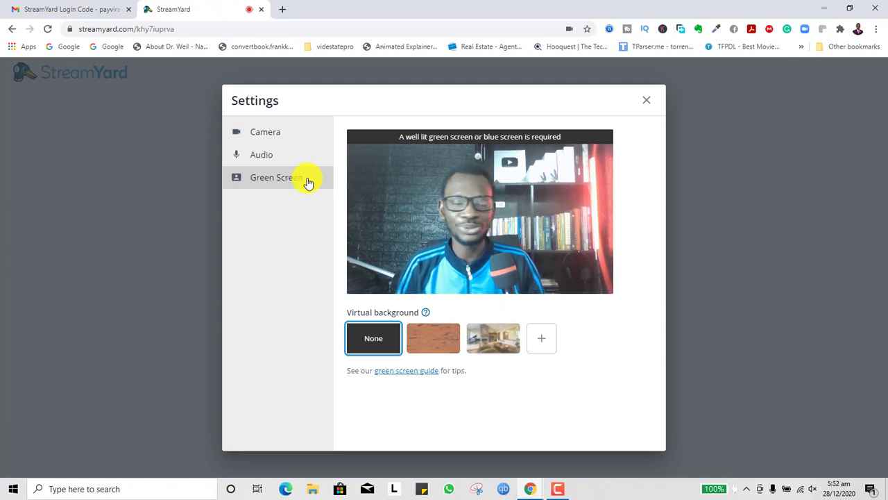
left_click(645, 104)
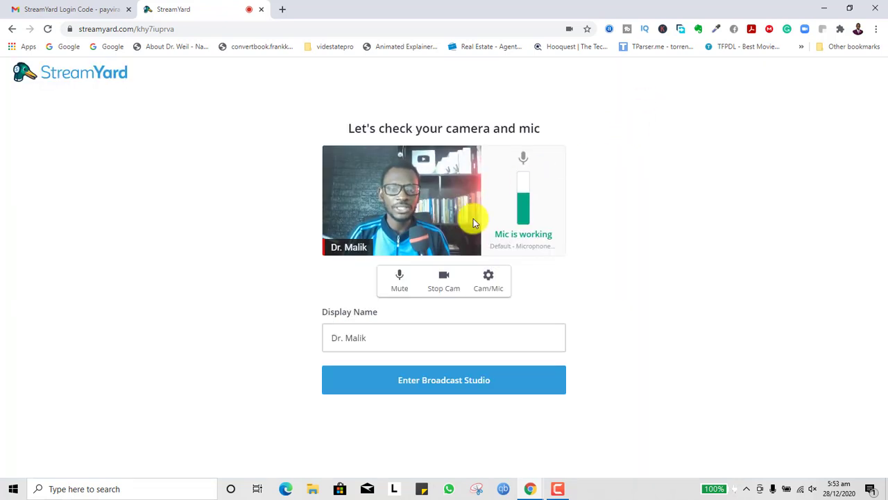
Enter the broadcast studio for 'Test' showing the VIDPRIDE-branded red canvas.
left_click(472, 383)
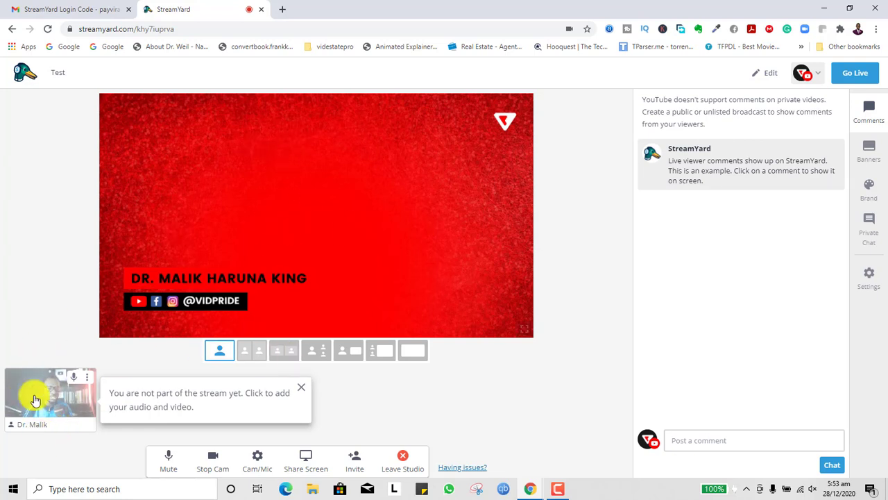
mouse_move(45, 400)
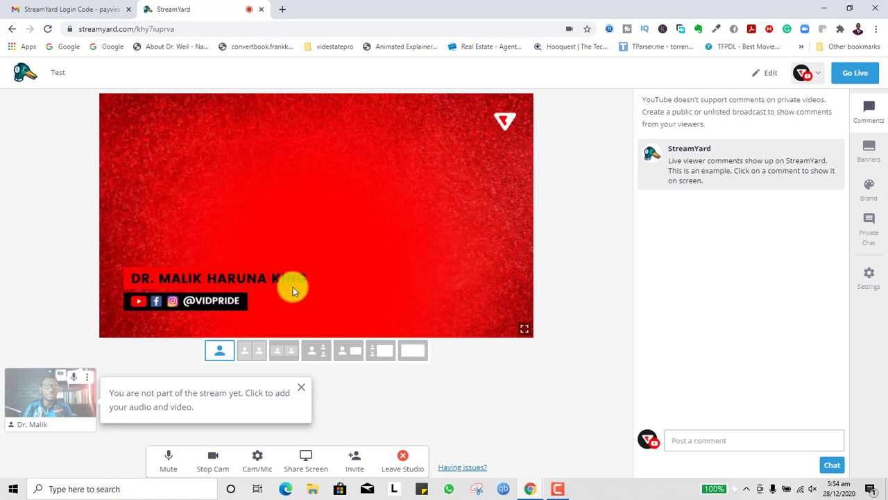
Open the Brand tab and hide the LOWER 3RD overlay from the stage.
left_click(869, 187)
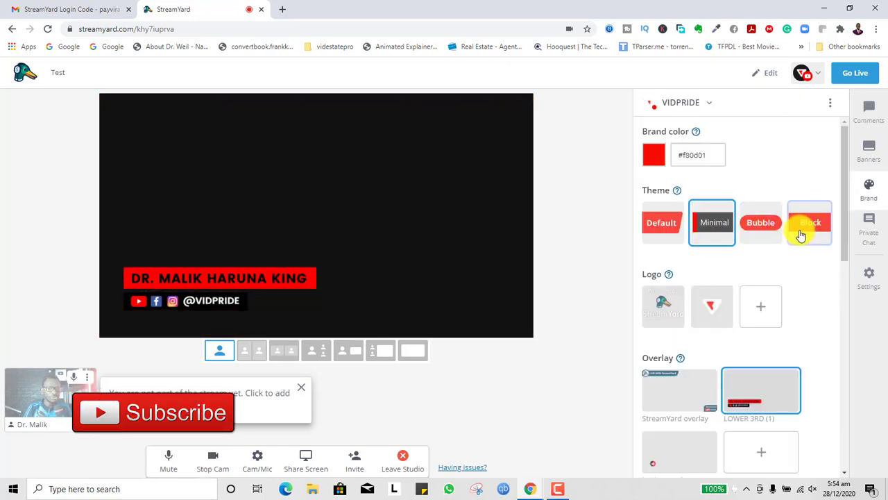
scroll(803, 238, "down", 10)
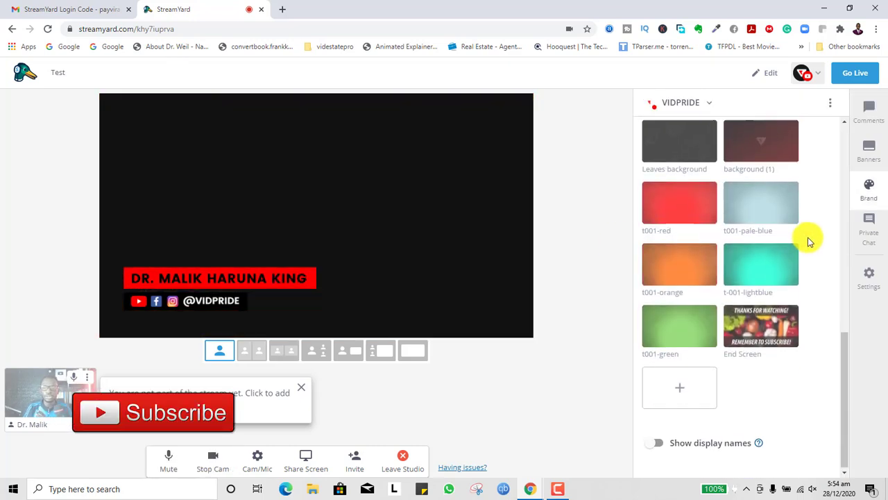
scroll(807, 238, "up", 10)
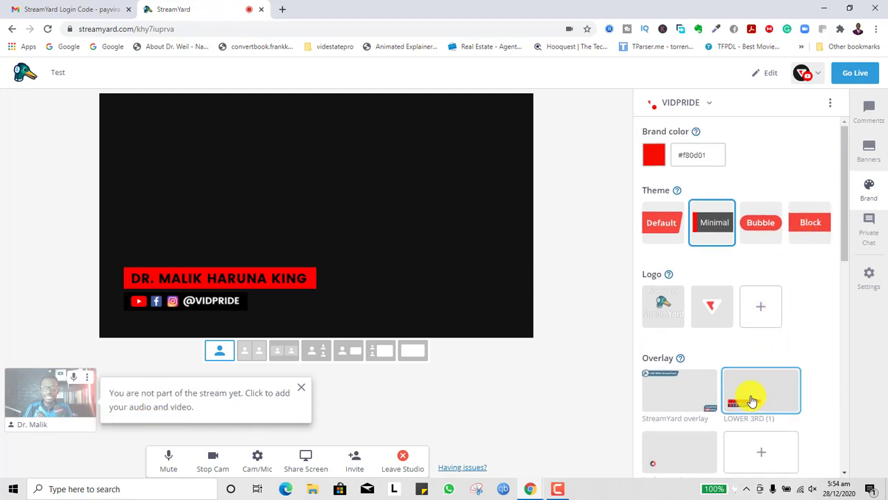
left_click(754, 398)
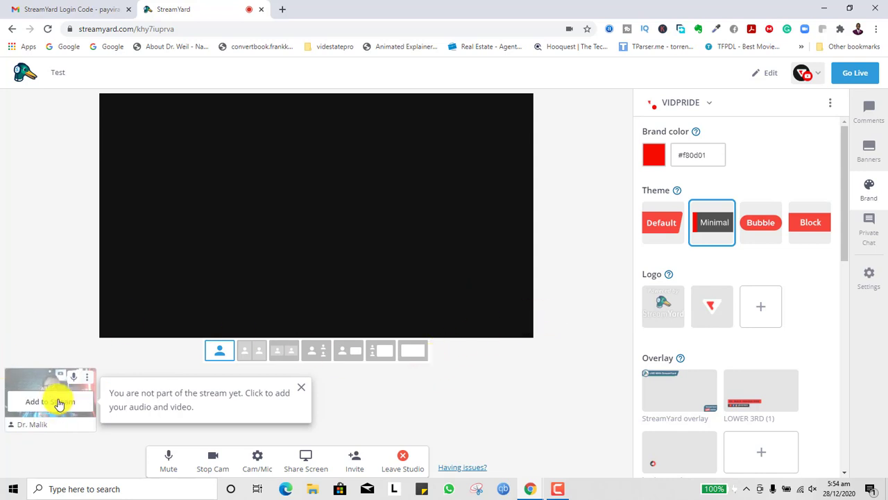
Add the host's camera feed to the stream stage.
left_click(59, 402)
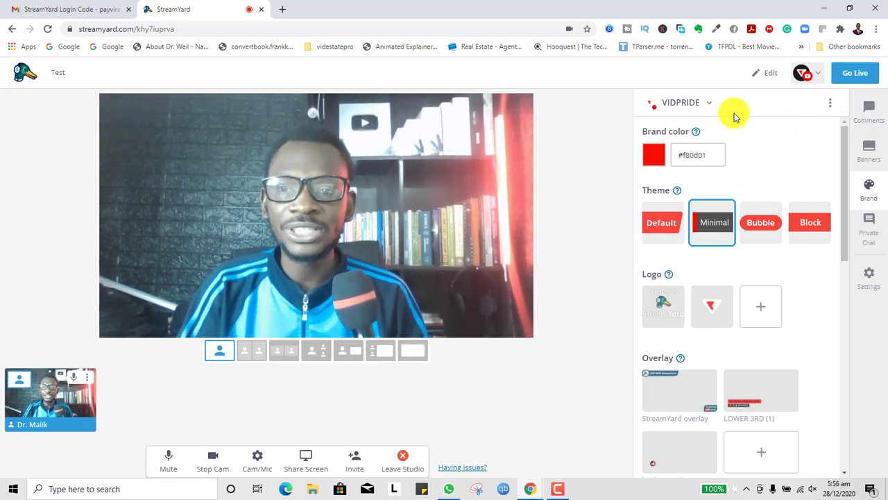
Glance at the brand list without changing brand and review the brand settings.
left_click(707, 101)
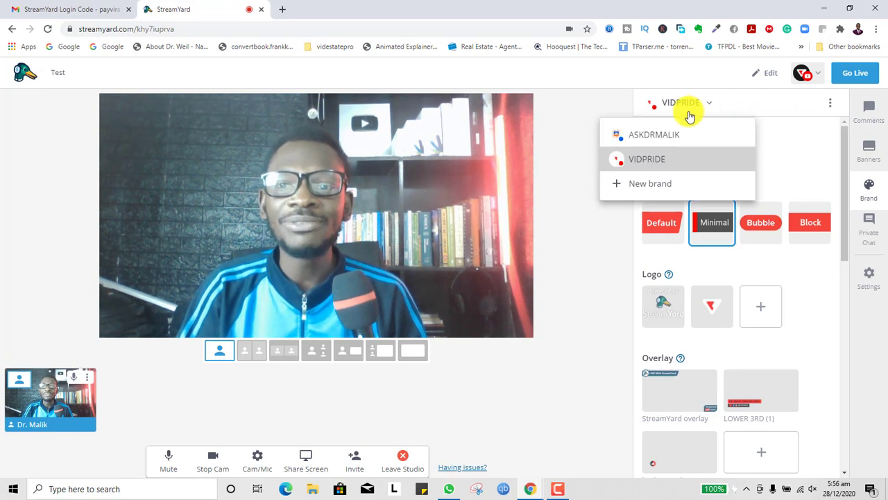
left_click(595, 125)
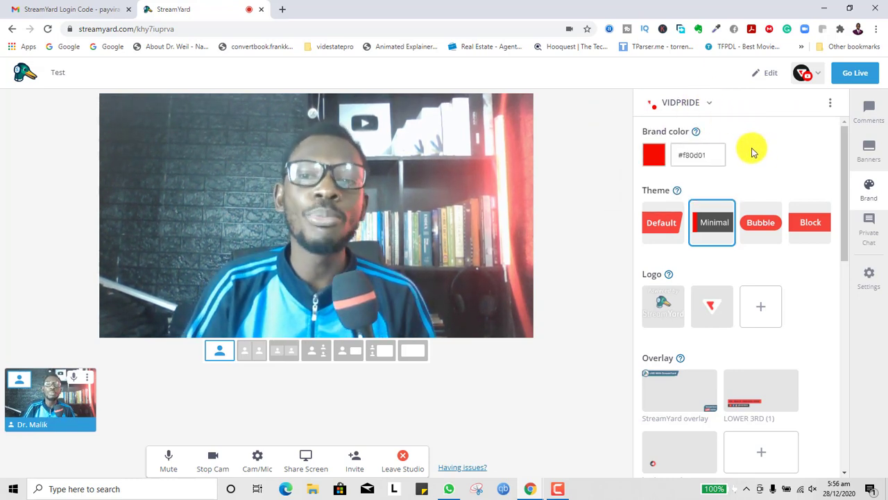
scroll(754, 148, "down", 1)
scroll(756, 148, "up", 1)
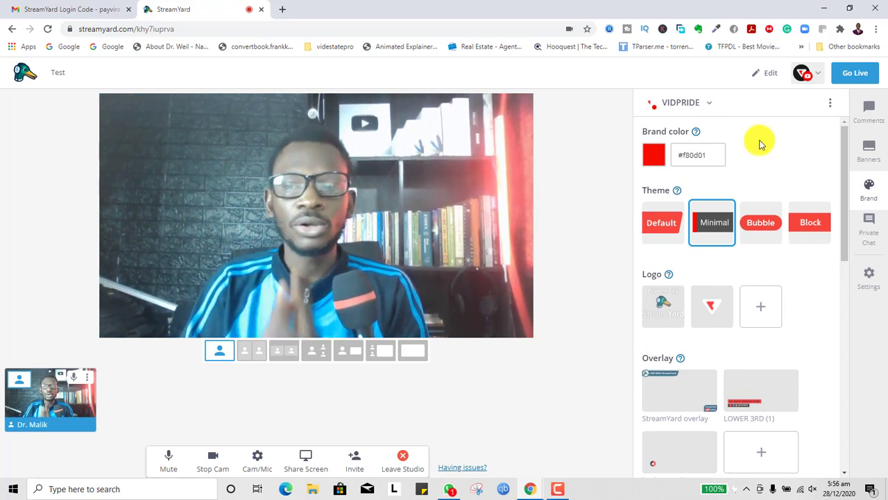
scroll(789, 159, "down", 4)
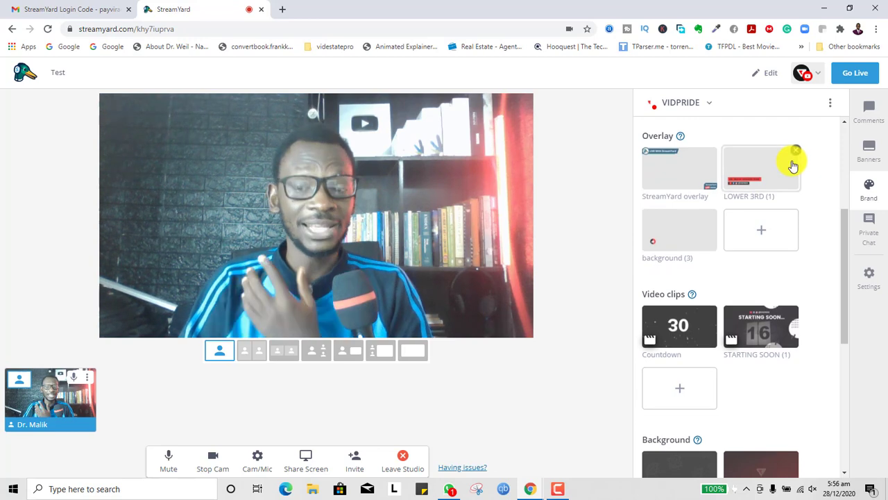
scroll(788, 159, "up", 4)
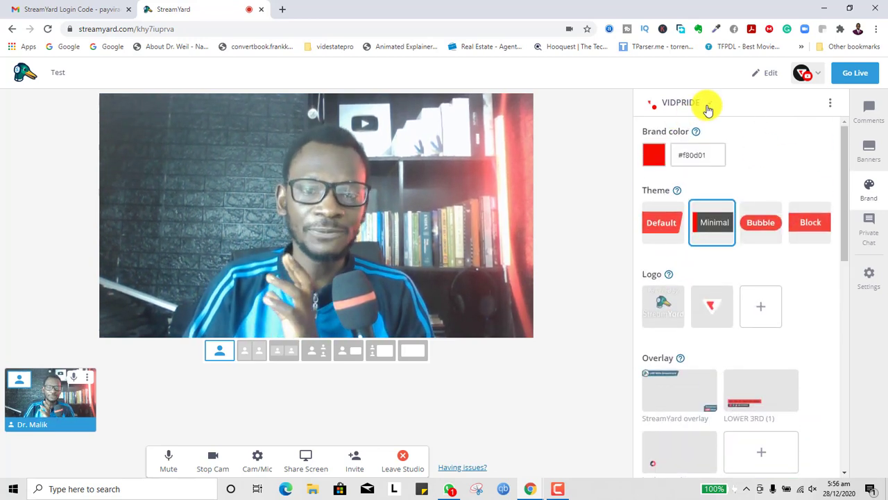
Switch to the ASKDRMALIK brand and change its banner theme.
left_click(708, 105)
left_click(654, 136)
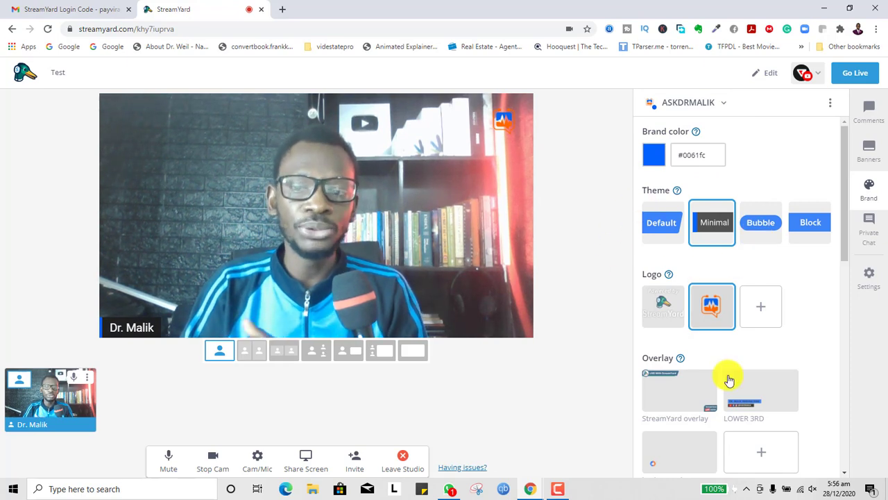
scroll(782, 353, "down", 5)
scroll(754, 337, "up", 5)
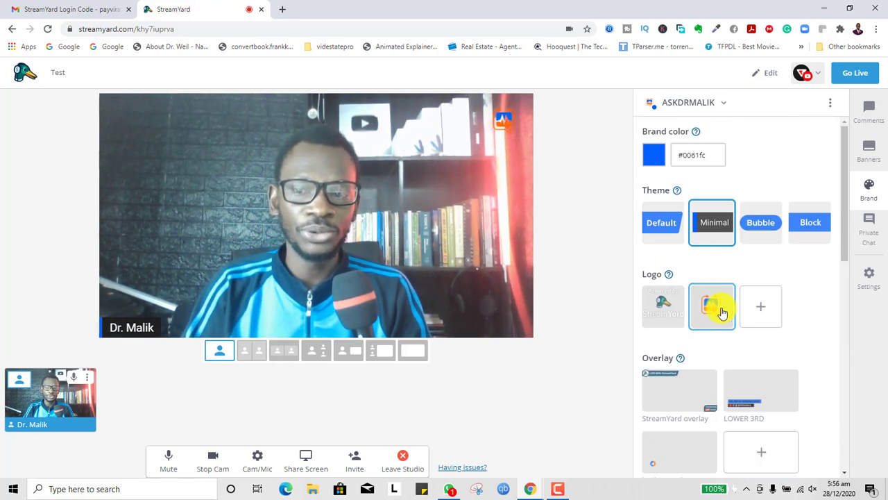
left_click(664, 228)
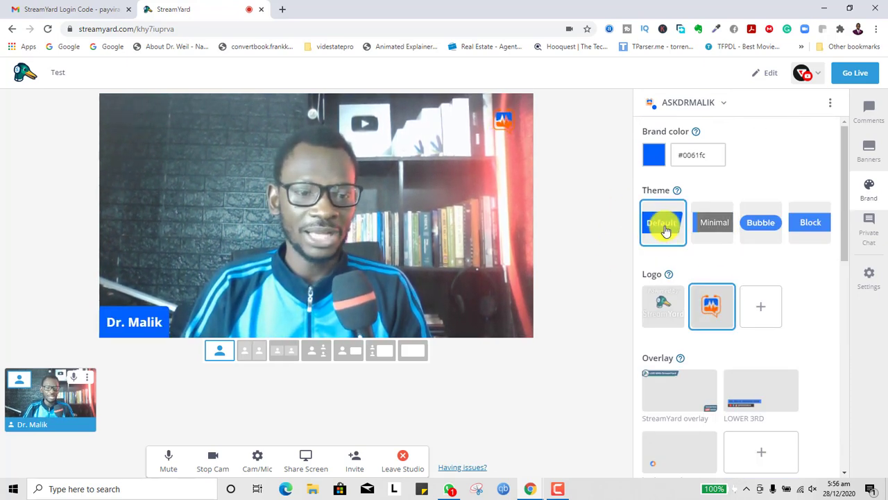
Switch back to VIDPRIDE, apply the Bubble theme and show its red logo.
left_click(688, 104)
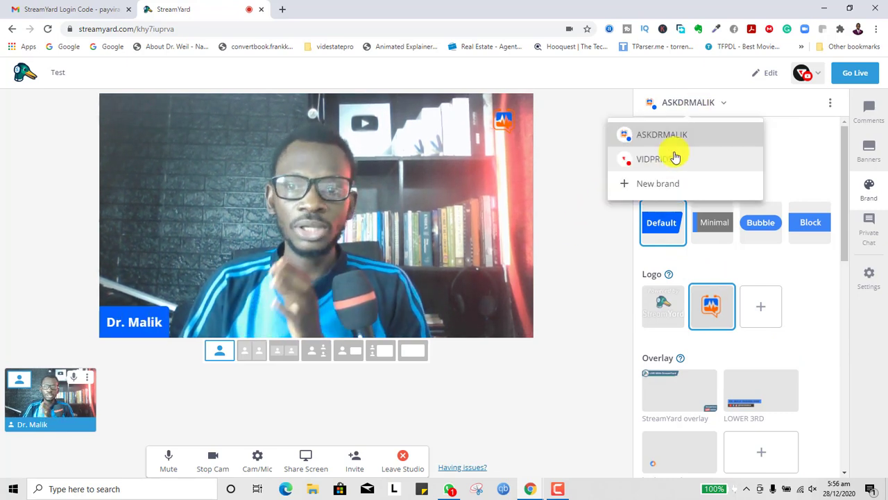
left_click(665, 161)
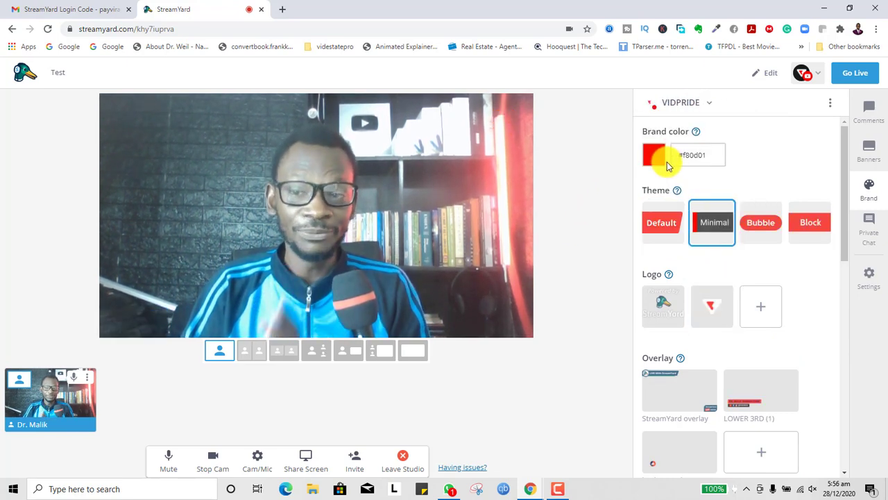
left_click(663, 222)
left_click(709, 302)
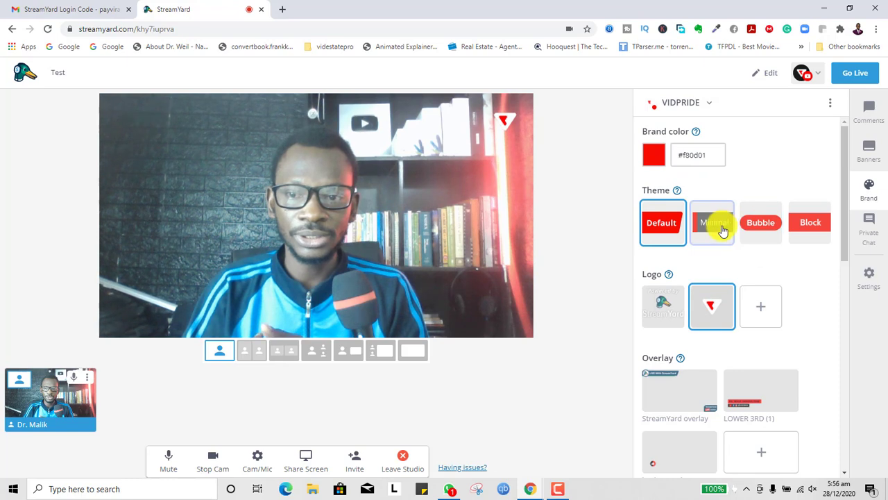
scroll(715, 270, "down", 5)
scroll(707, 267, "up", 5)
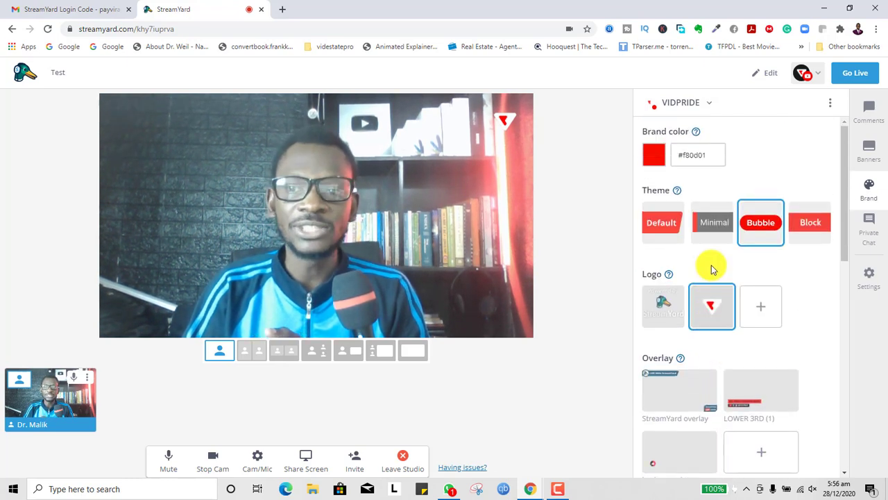
left_click(708, 103)
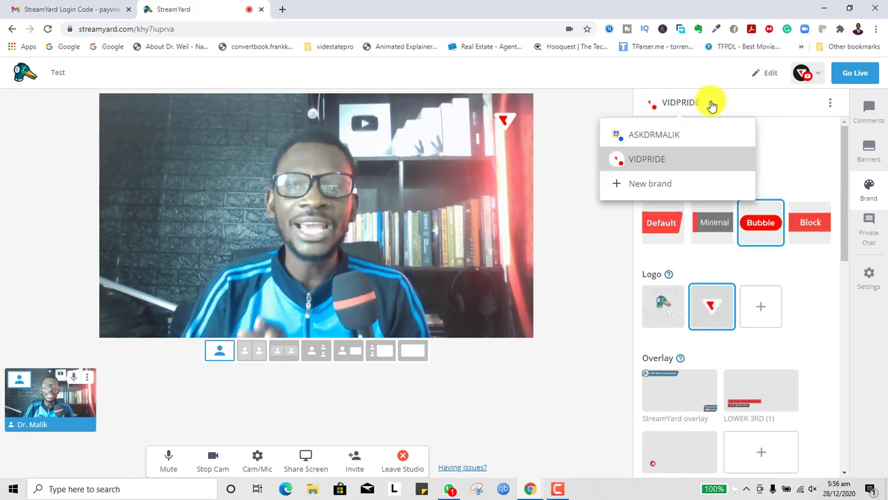
Create a new brand named 'Test' and start changing its brand colour.
left_click(660, 188)
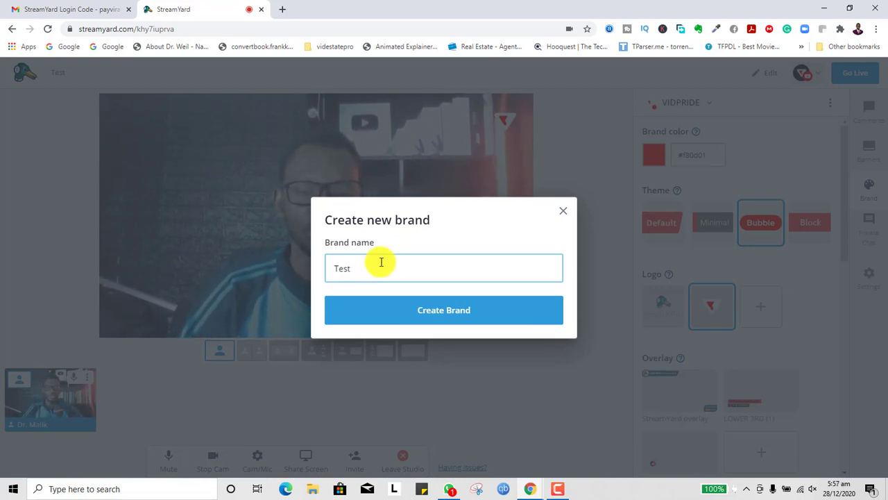
left_click(489, 310)
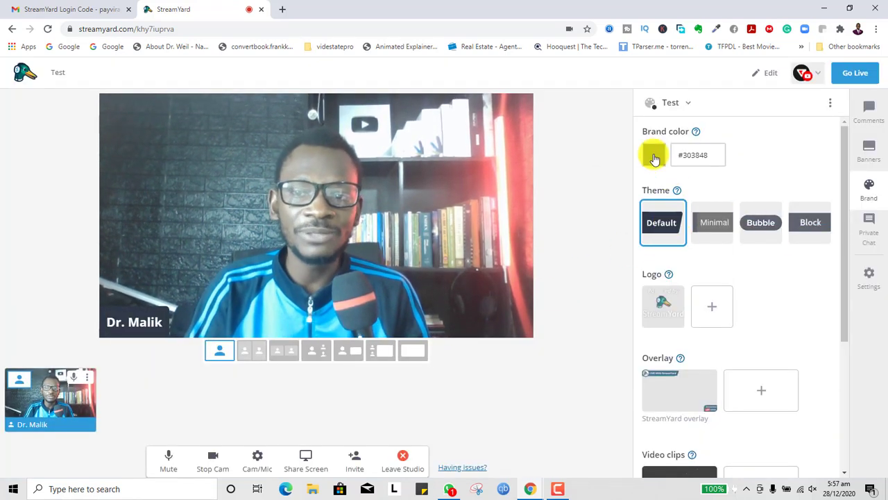
left_click(653, 154)
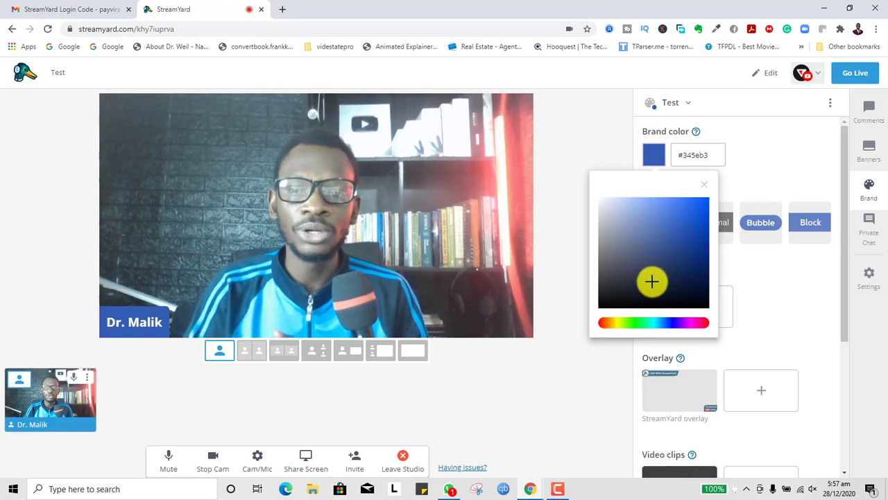
Set the Test brand colour to purple #b400ff and close the colour picker.
left_click_drag(652, 281, 684, 324)
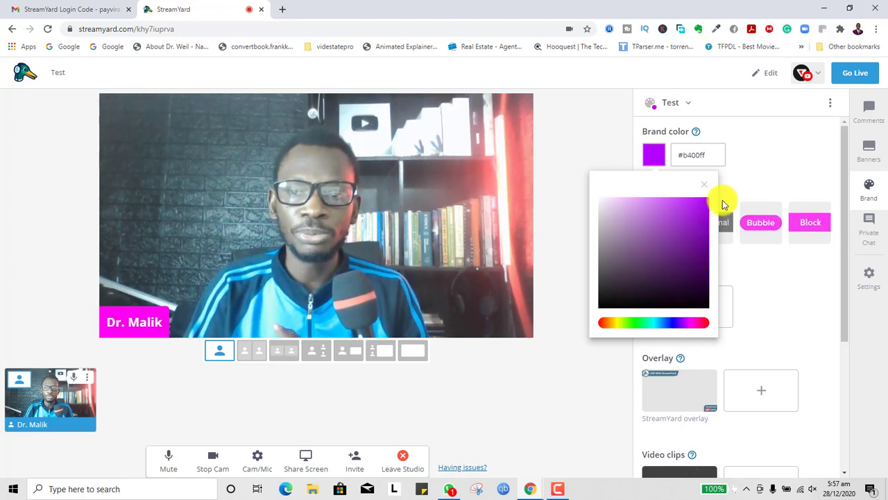
left_click(779, 159)
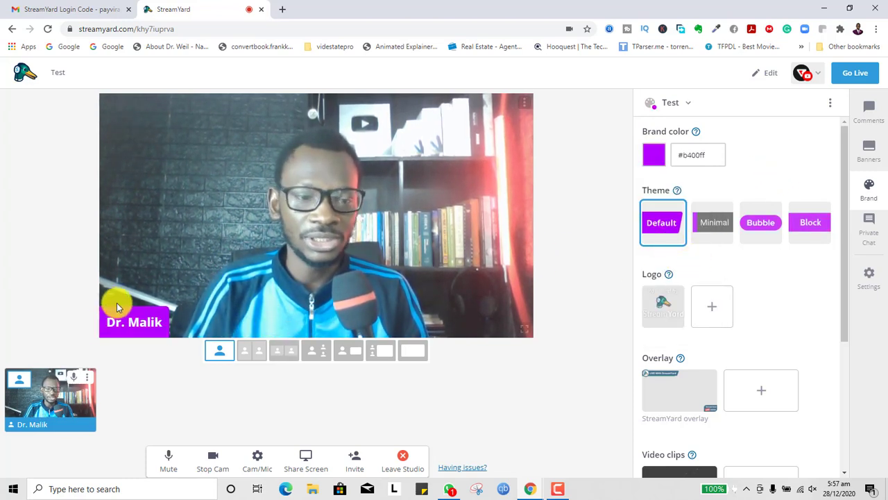
scroll(655, 284, "down", 1)
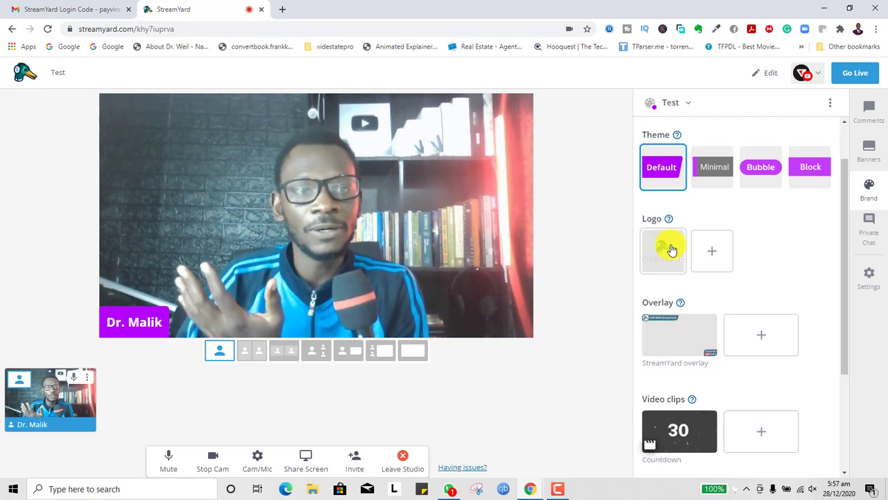
scroll(672, 249, "down", 2)
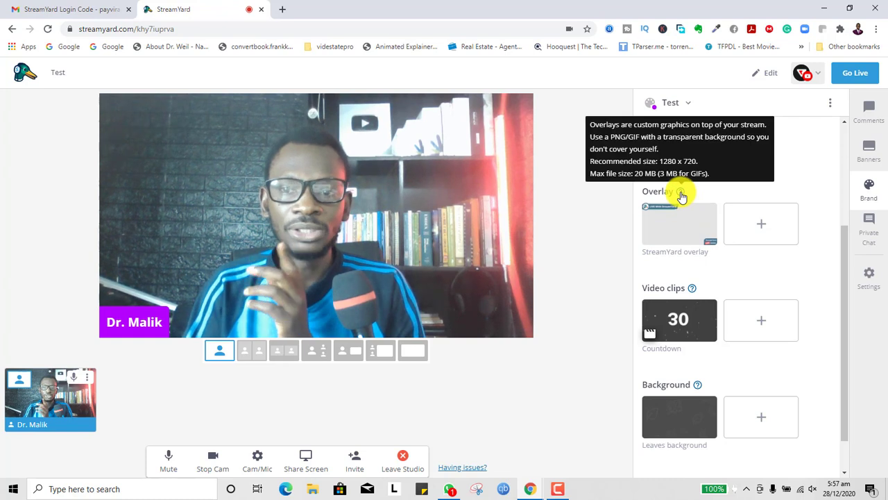
scroll(682, 196, "down", 1)
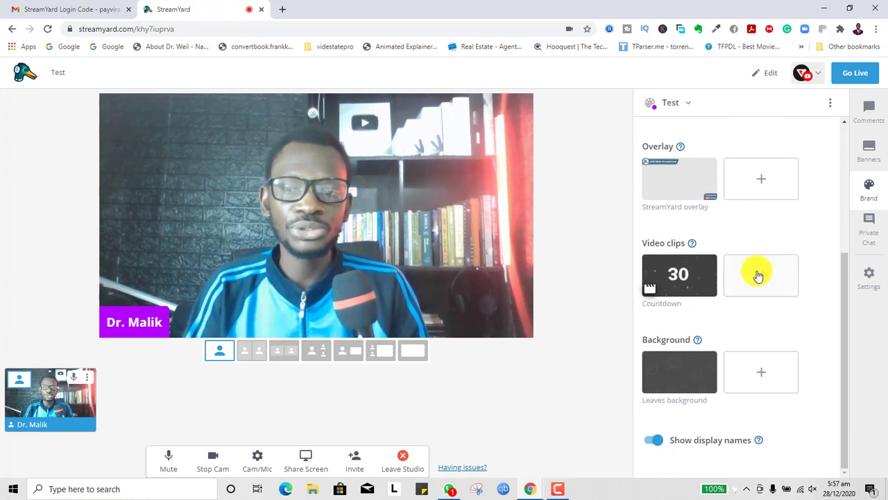
Preview the Countdown video clip, stop it, and apply the Leaves background.
left_click(687, 280)
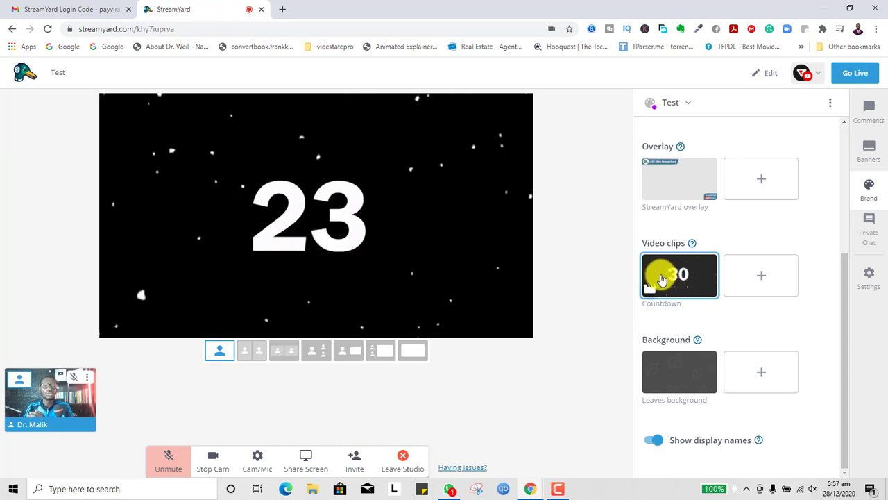
left_click(711, 286)
left_click(706, 373)
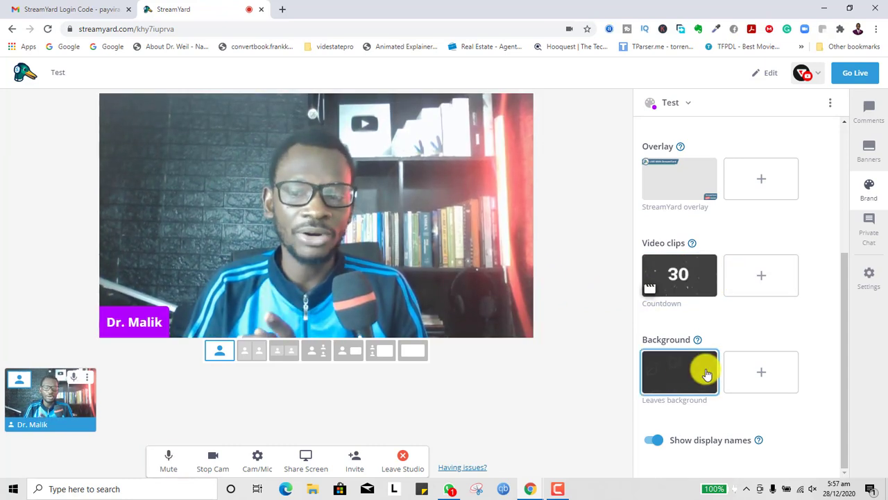
Take the host's camera off the stage, dismiss the audio tip, and add it back.
mouse_move(68, 415)
left_click(56, 400)
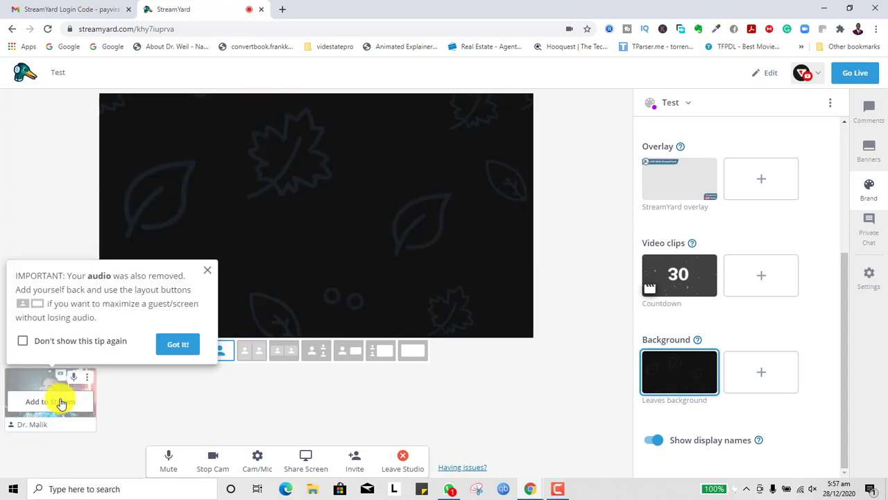
left_click(206, 276)
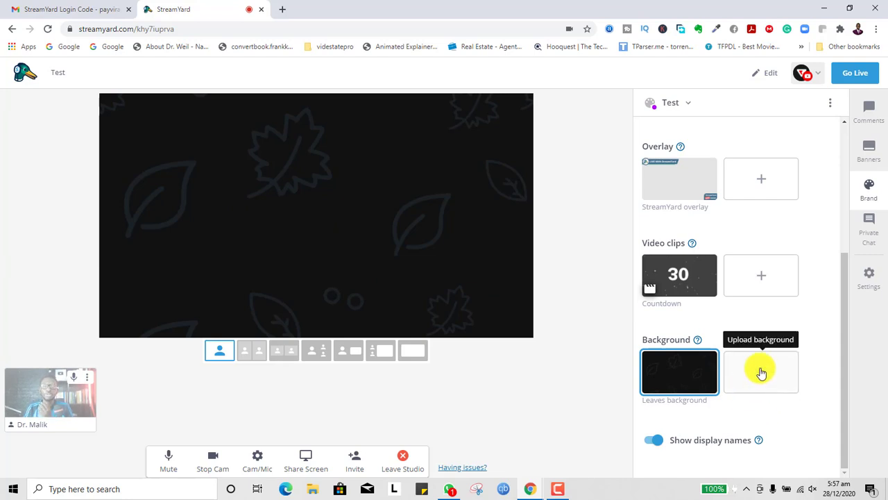
scroll(735, 366, "up", 3)
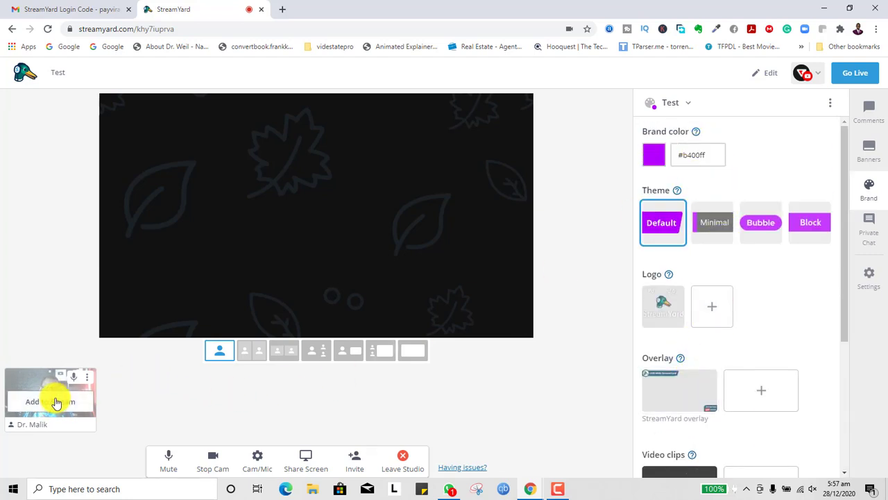
left_click(57, 402)
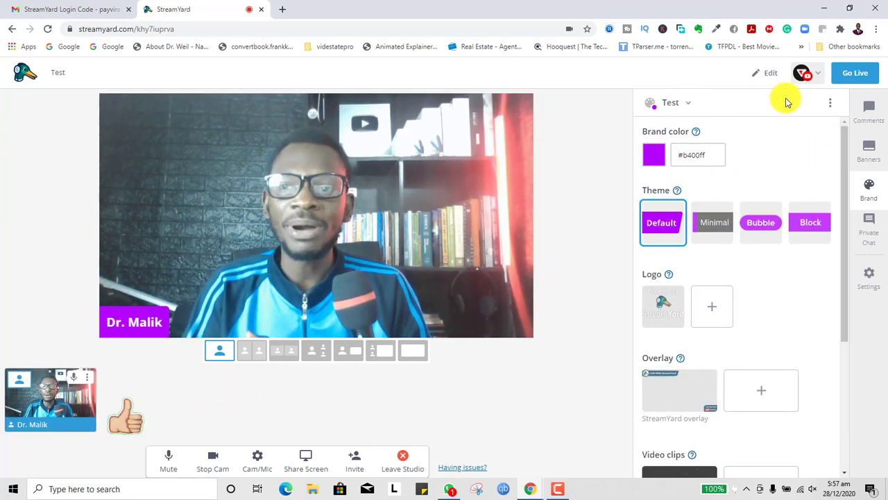
Switch the studio to the blue brand and show the Example banners list.
left_click(868, 111)
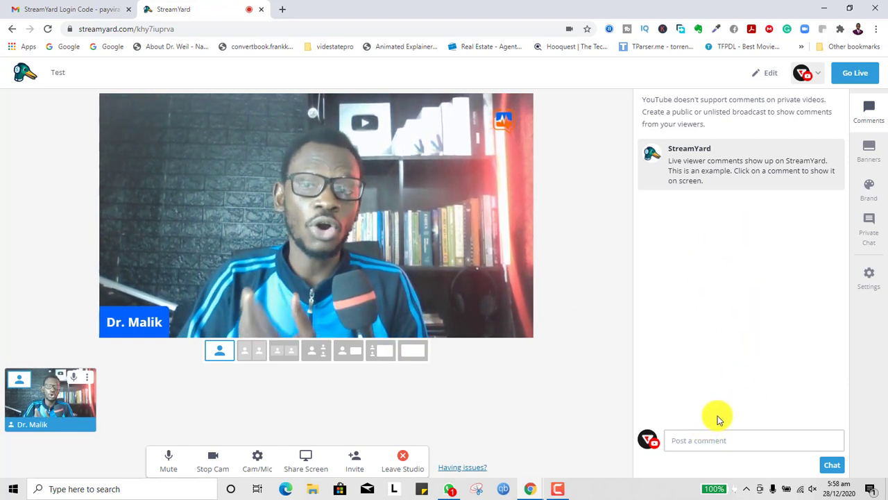
left_click(867, 146)
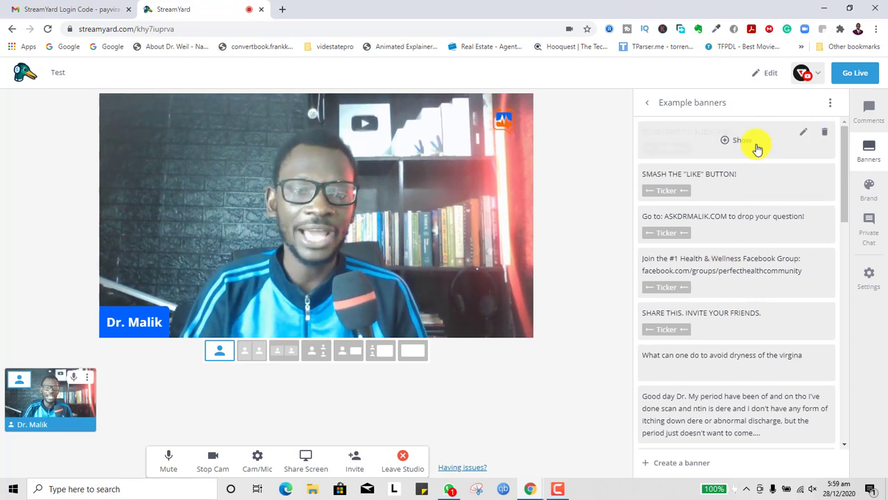
Show REMEMBER TO SUBSCRIBE!, SMASH THE "LIKE" BUTTON!, ASKDRMALIK.COM, Facebook group, then SHARE THIS. INVITE YOUR FRIENDS.
left_click(757, 146)
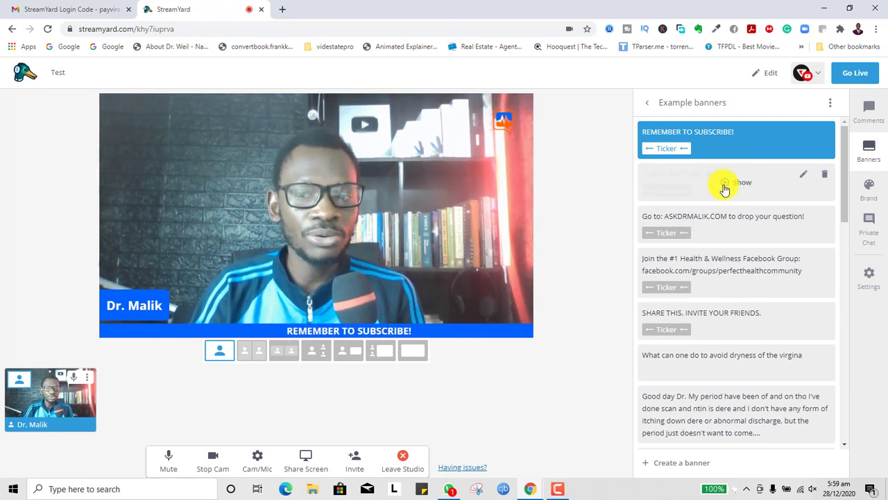
left_click(738, 184)
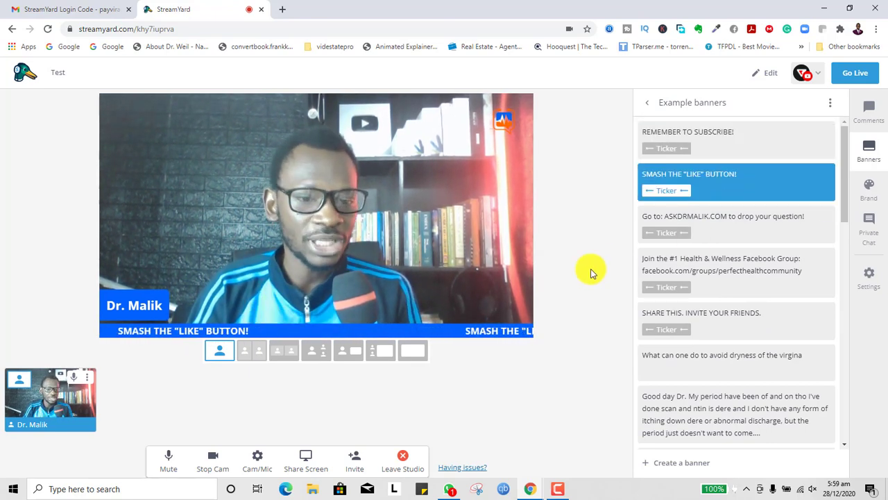
left_click(738, 236)
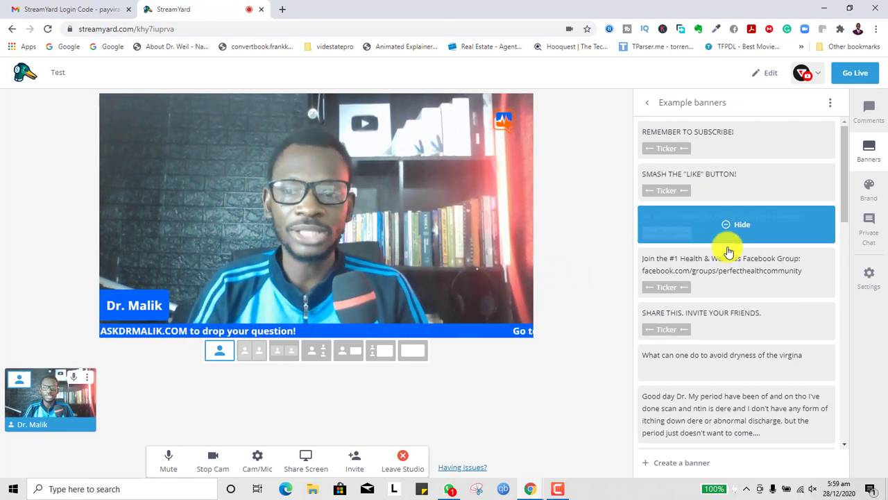
left_click(748, 274)
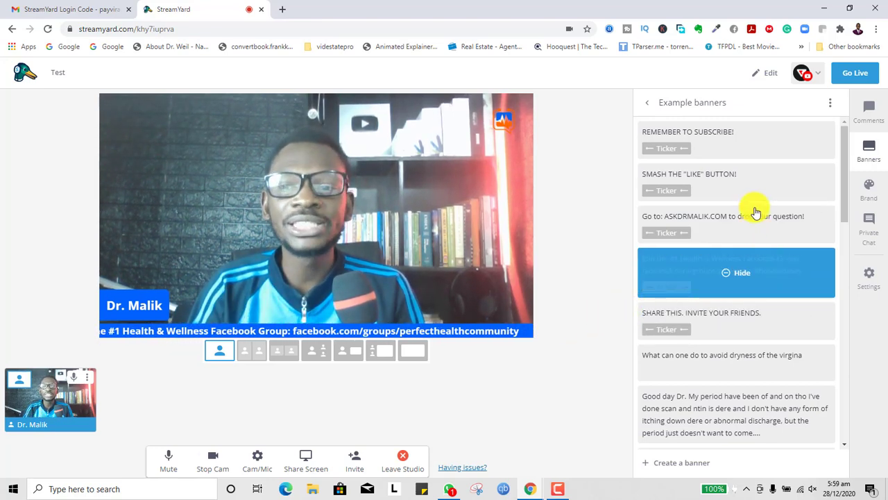
left_click(700, 320)
scroll(807, 238, "down", 10)
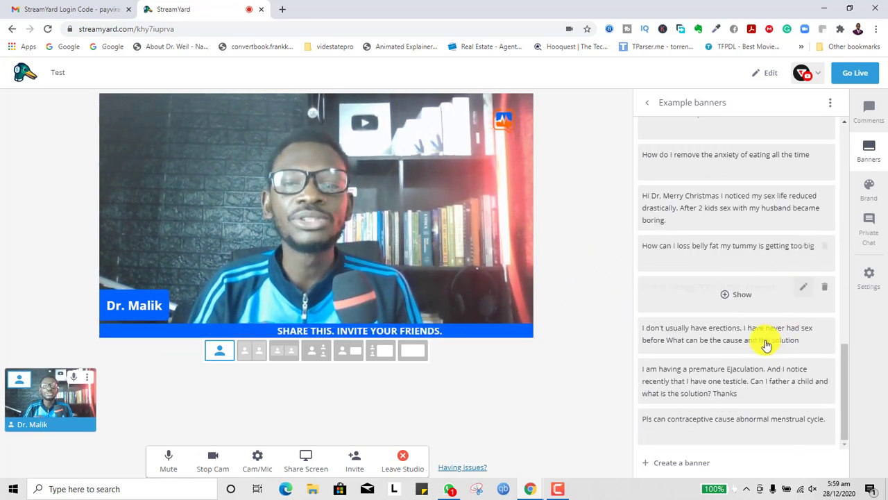
Create a banner reading 'What is your 2021 goal?' and show it on the video.
left_click(682, 463)
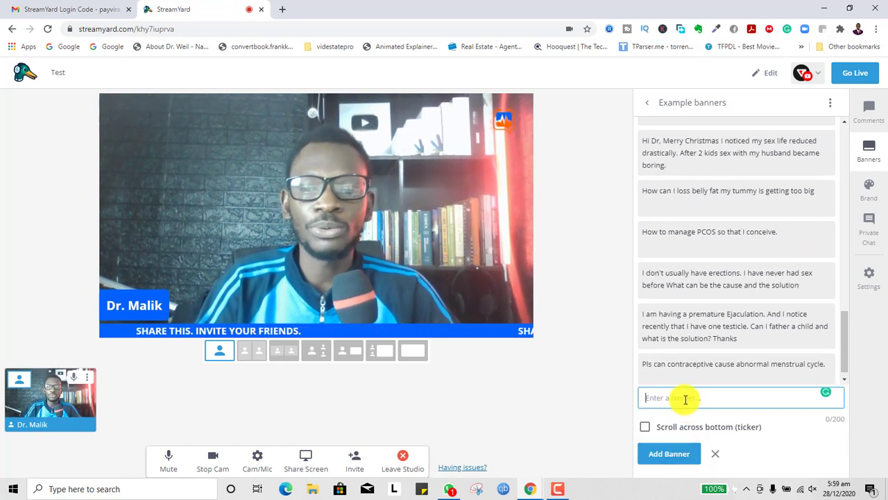
type("What is your 2021 goal?")
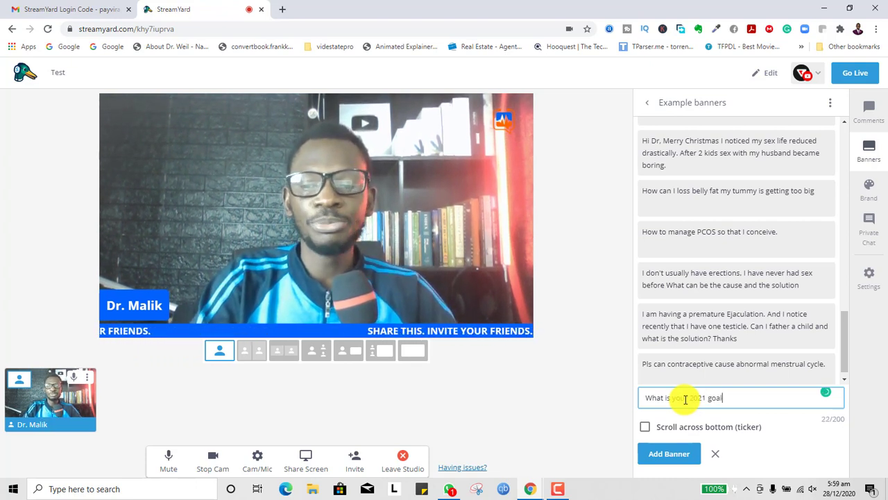
left_click(673, 453)
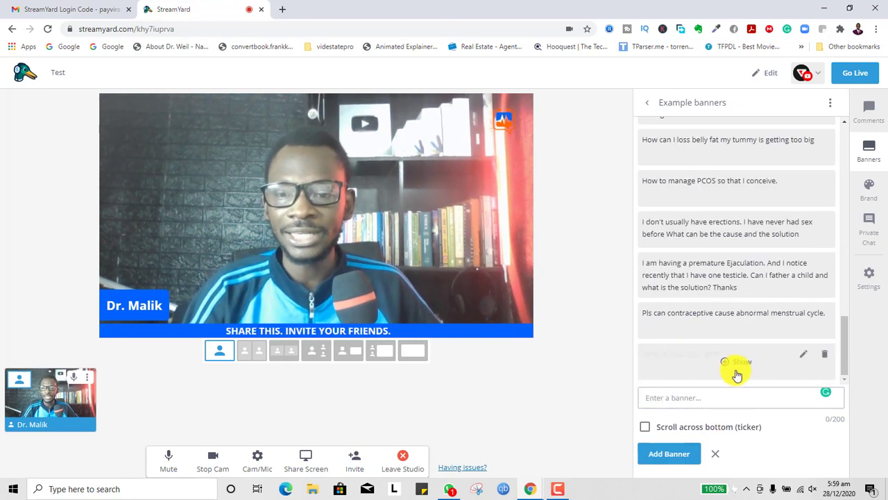
left_click(737, 374)
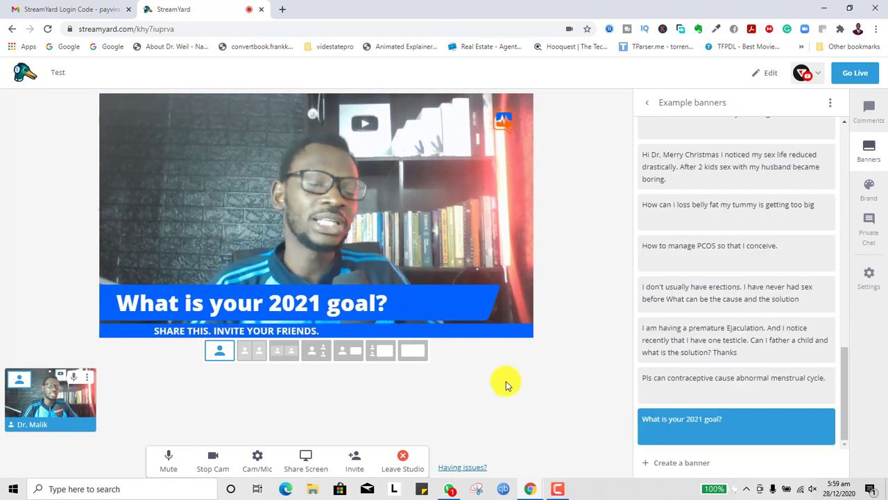
scroll(805, 188, "up", 10)
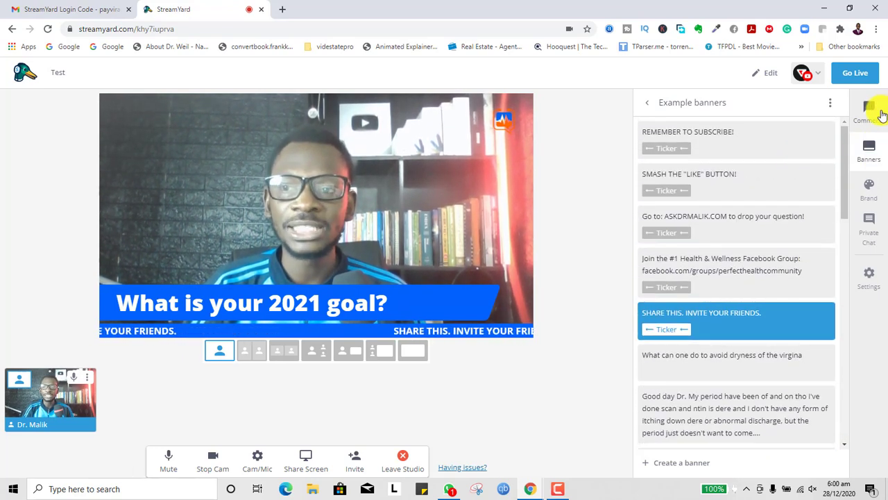
Try the Minimal, Bubble and Block banner themes, settle on Default, and return to Brand.
left_click(868, 187)
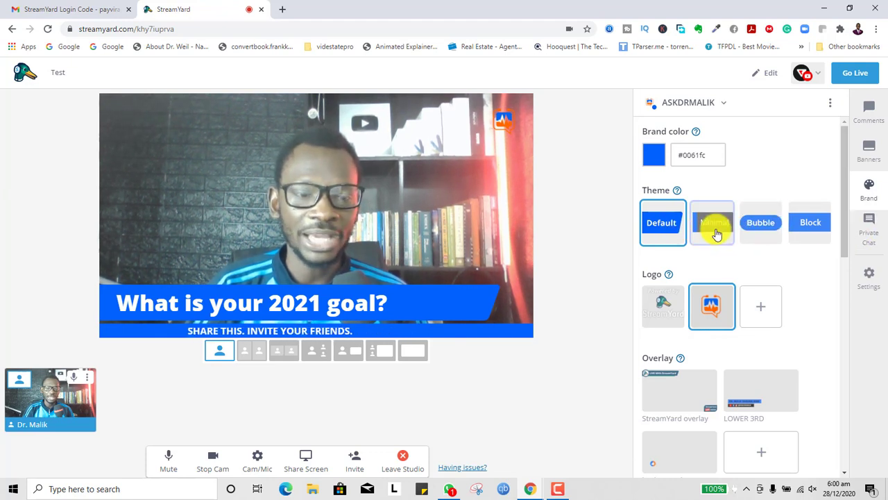
left_click(716, 233)
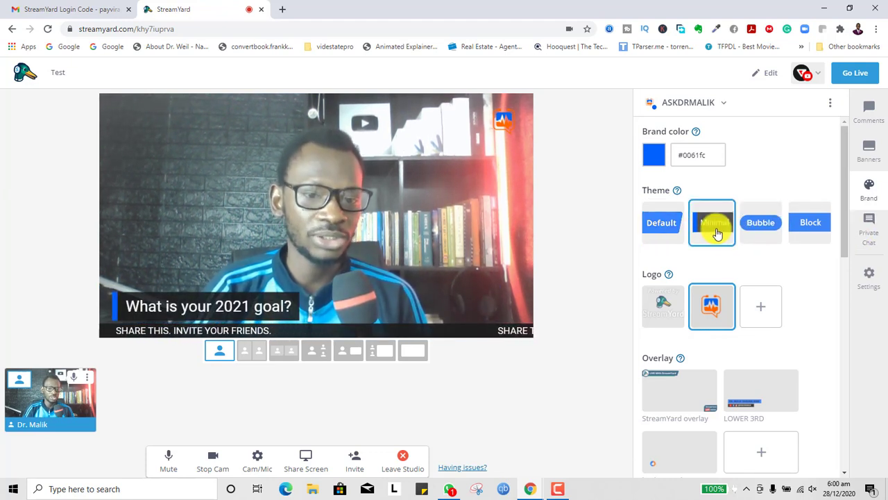
left_click(770, 233)
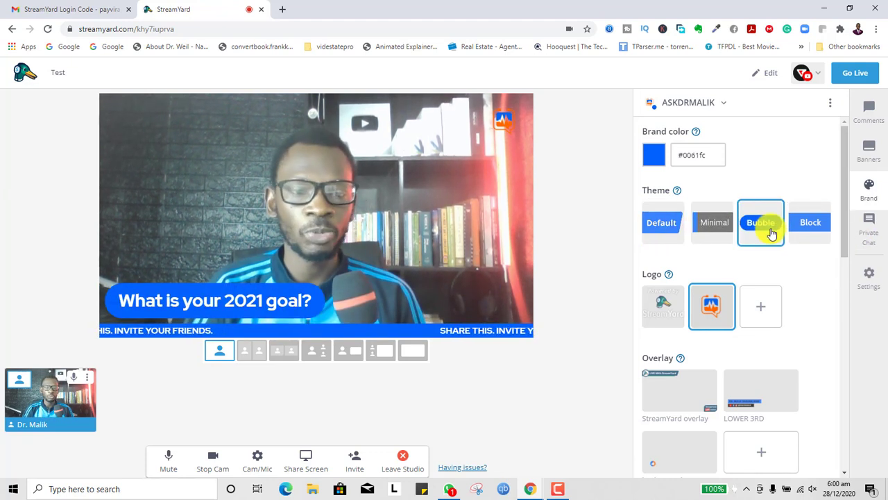
left_click(816, 233)
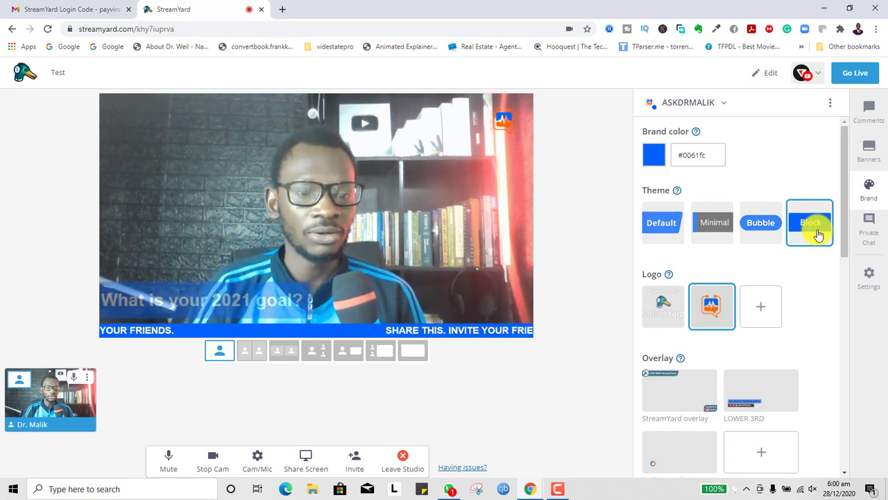
left_click(670, 229)
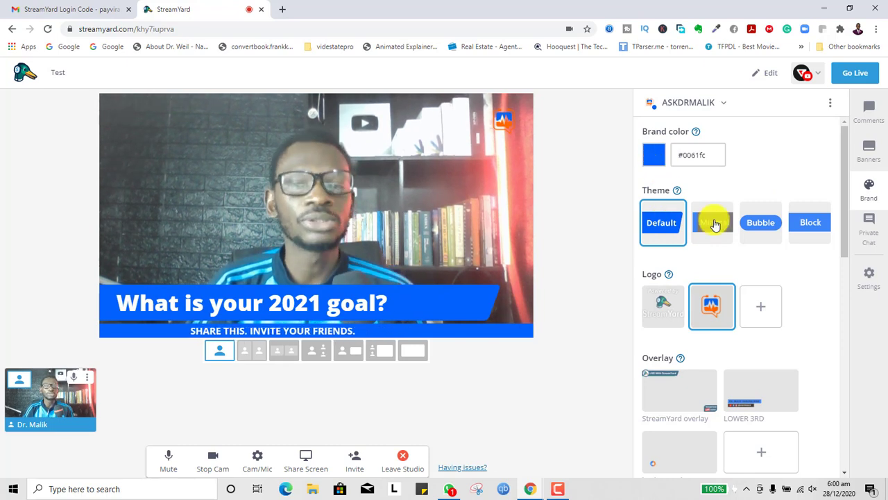
left_click(877, 159)
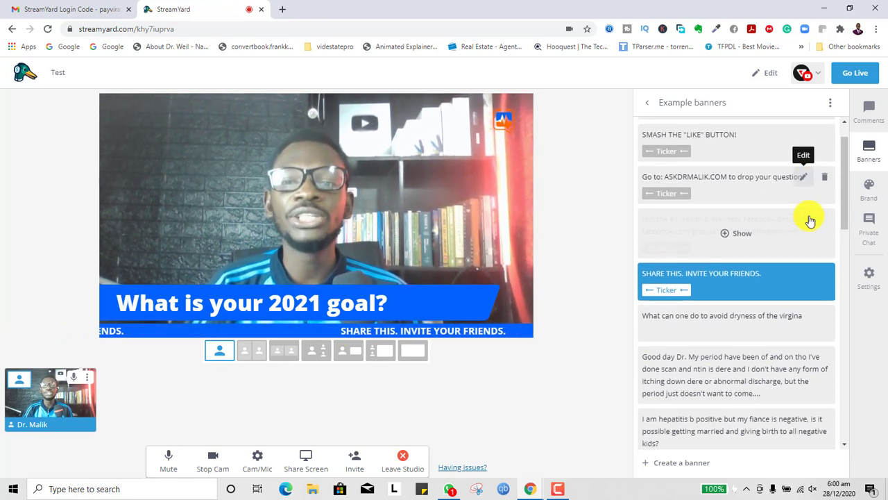
left_click(868, 189)
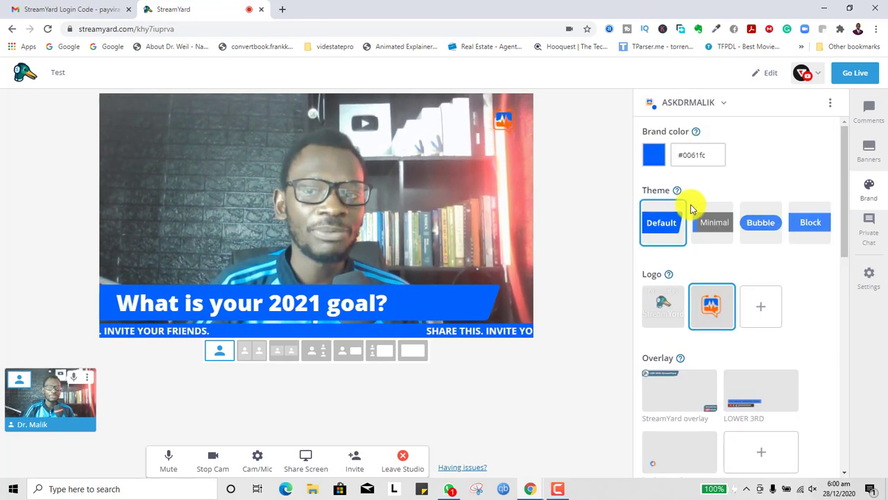
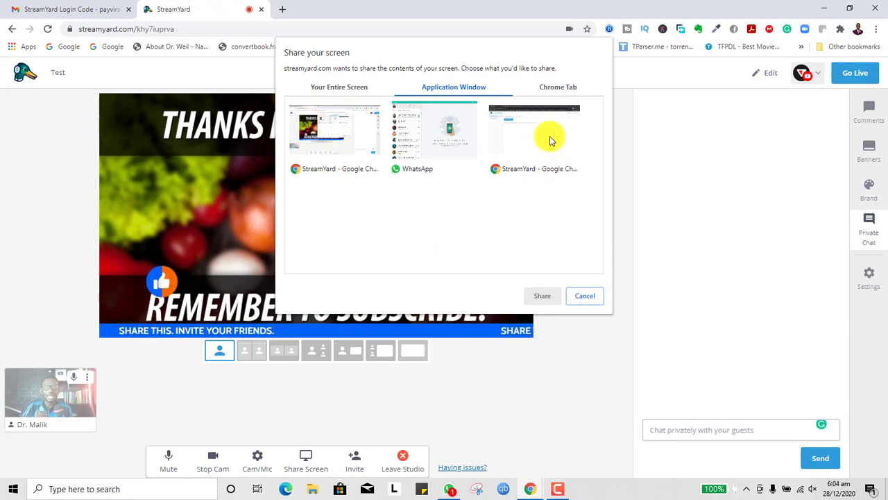
Share the Gmail Chrome tab into the studio after previewing the other share options.
left_click(555, 86)
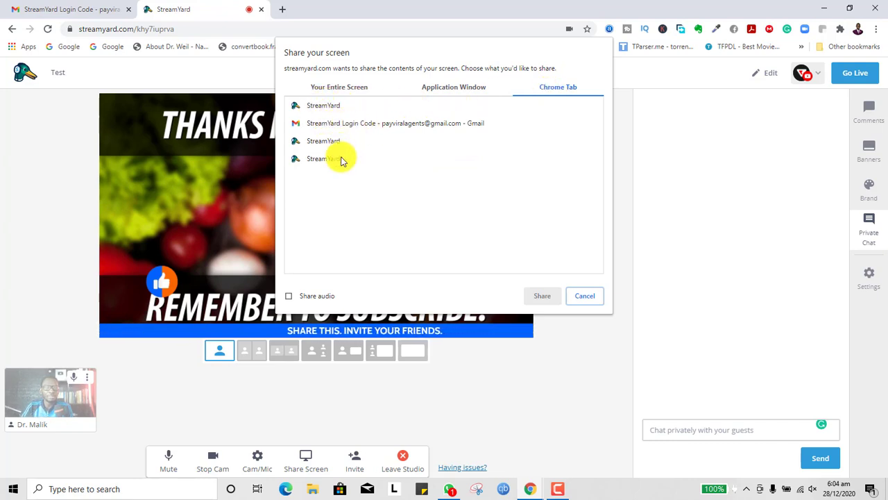
left_click(348, 93)
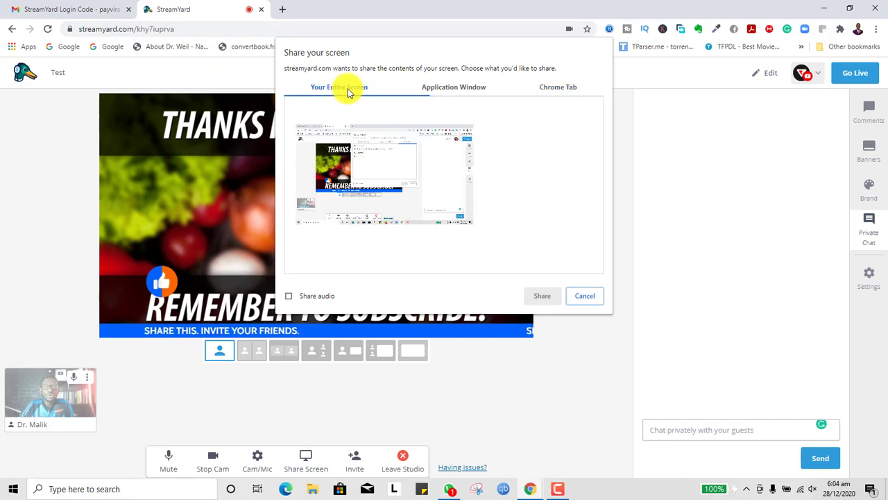
left_click(440, 87)
left_click(336, 93)
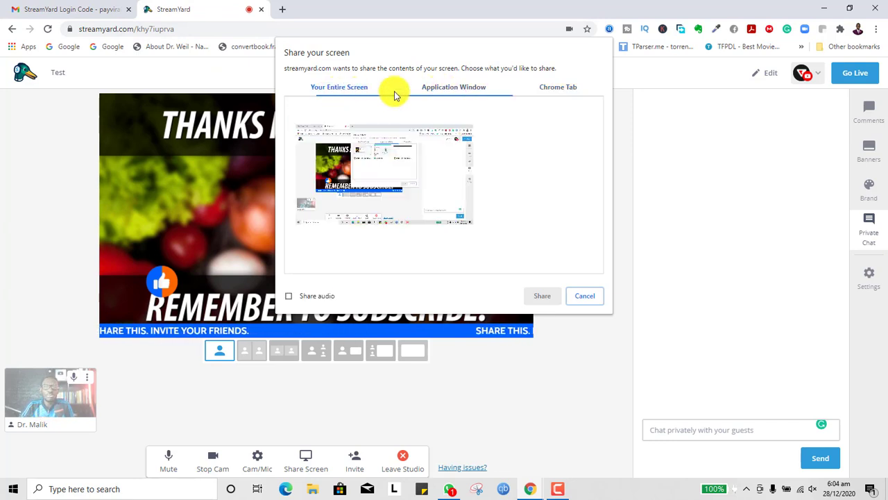
left_click(559, 90)
left_click(343, 126)
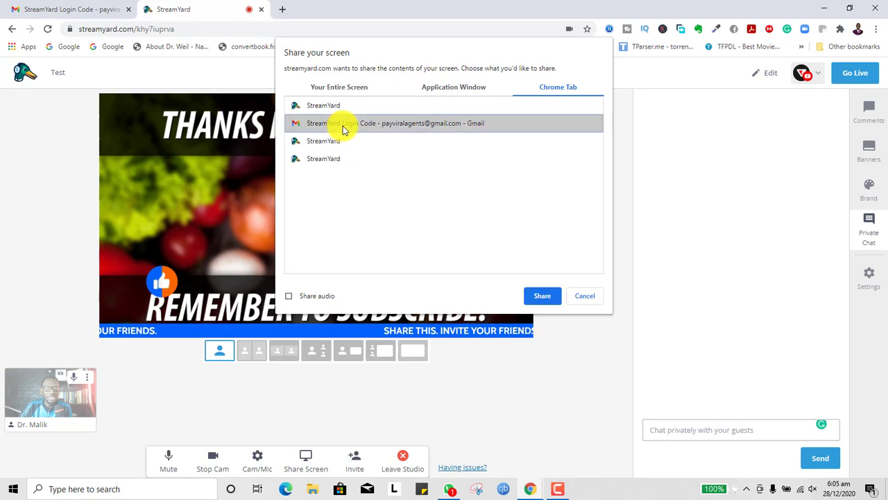
left_click(544, 294)
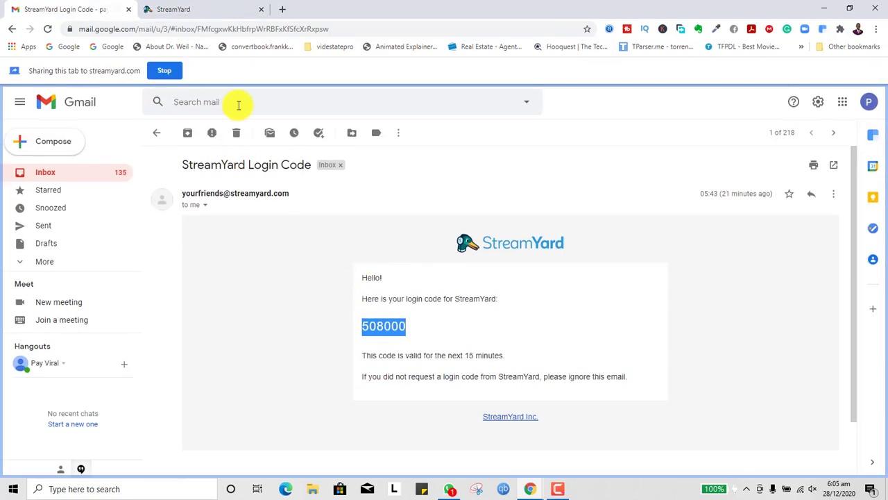
Back in the studio, switch the stage to the screen-share layout, then stop sharing.
mouse_move(535, 494)
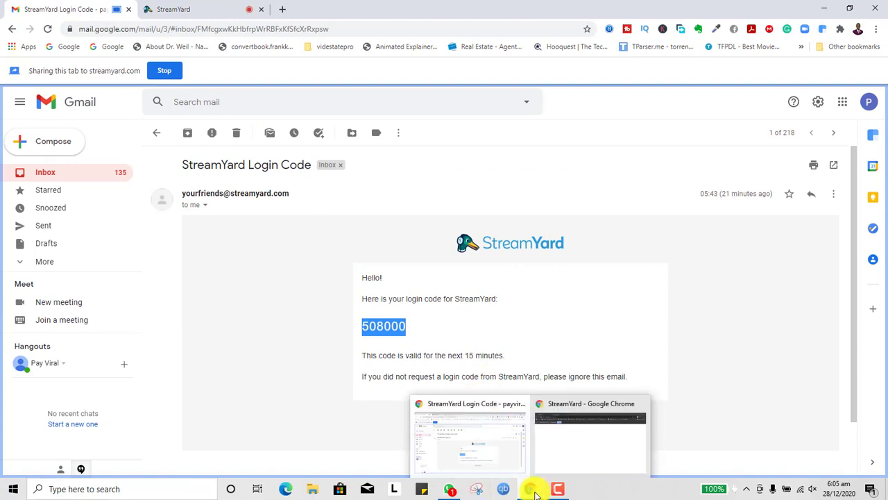
left_click(166, 10)
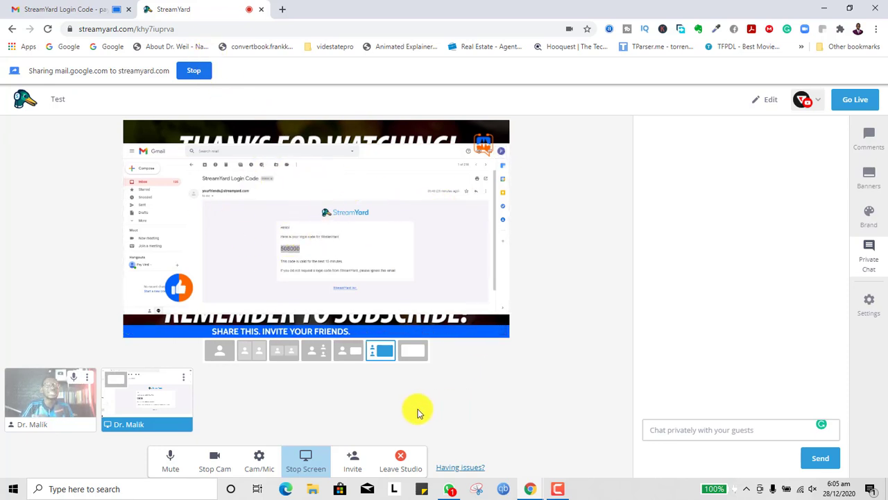
mouse_move(450, 486)
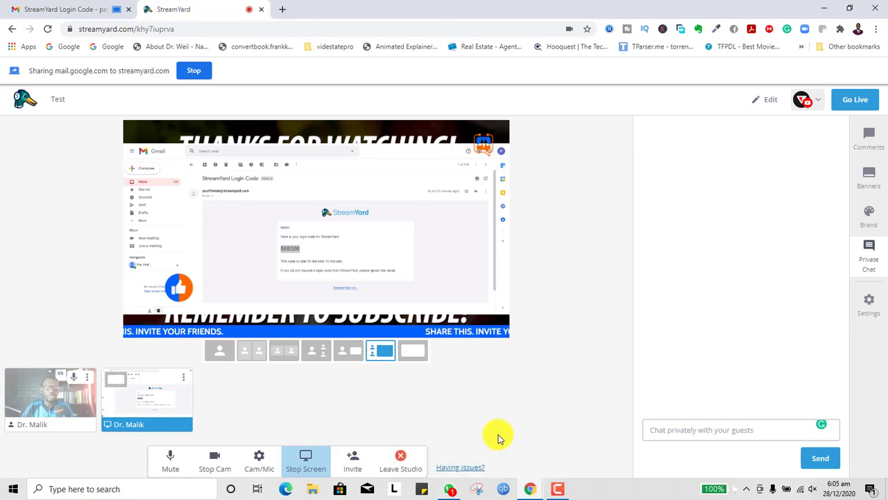
left_click(383, 355)
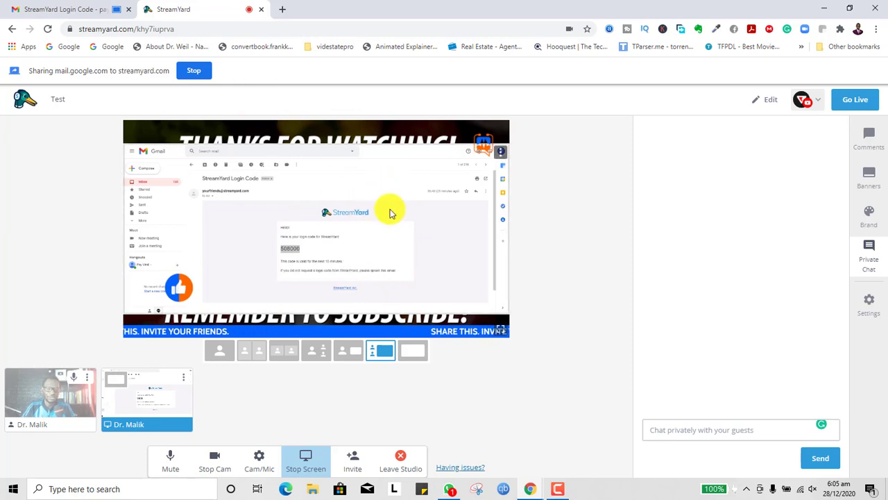
left_click(194, 71)
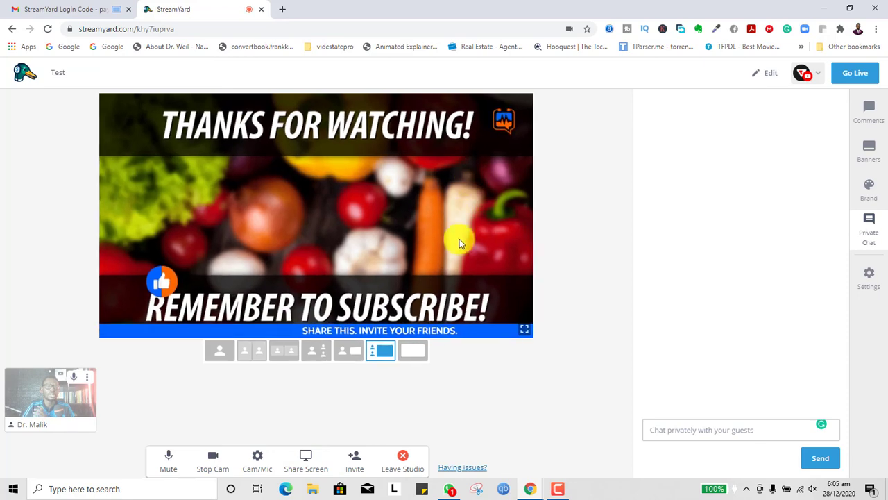
Put the host's camera on stage, briefly checking the Cam/Mic settings.
left_click(61, 396)
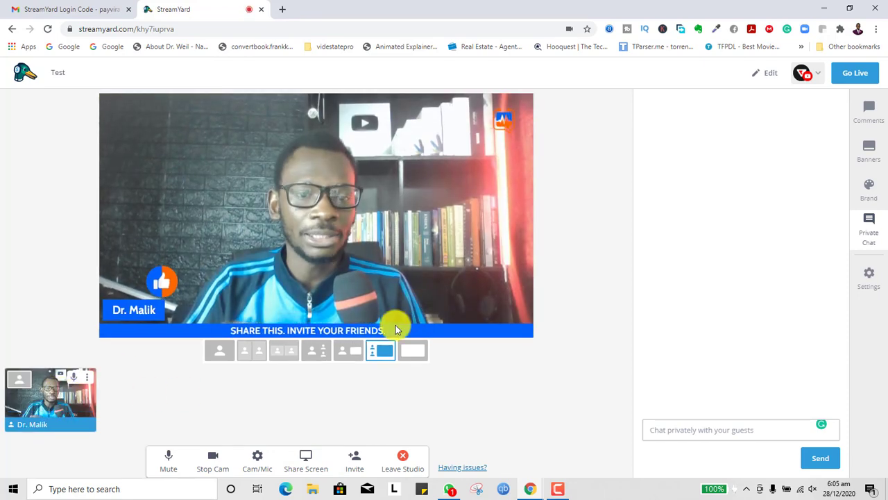
left_click(254, 460)
left_click(254, 456)
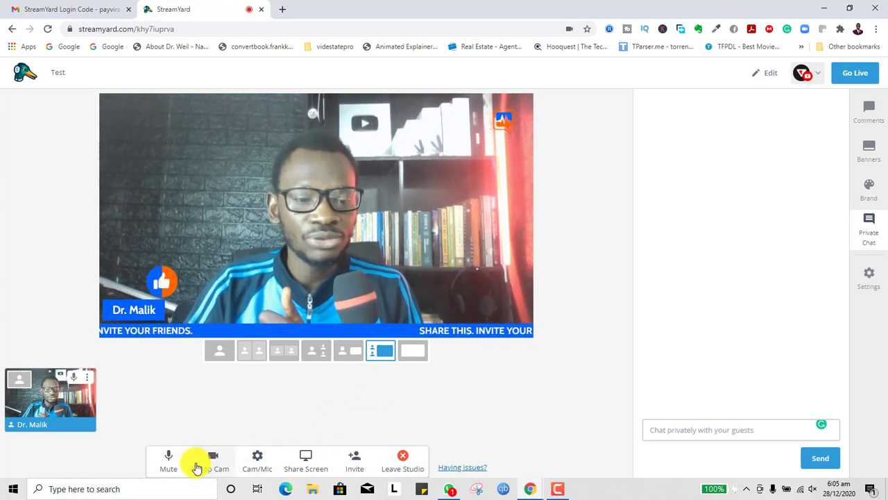
Share the Gmail Chrome tab into the studio again.
left_click(305, 463)
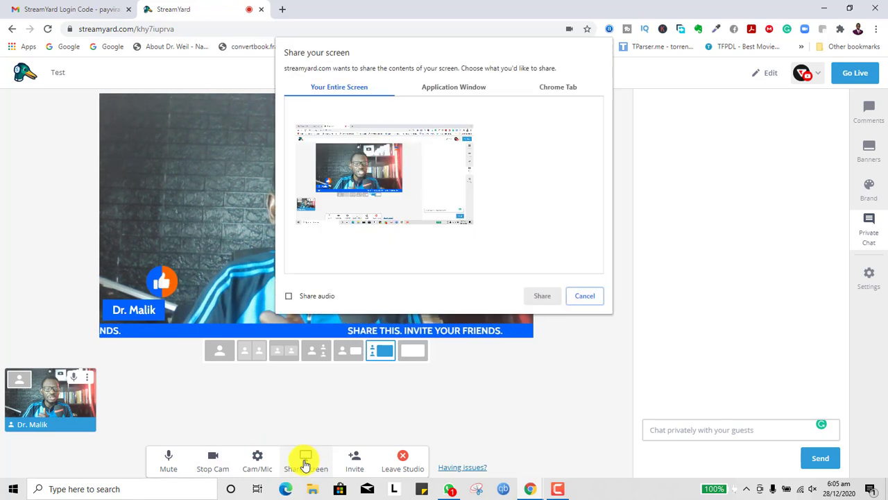
left_click(451, 88)
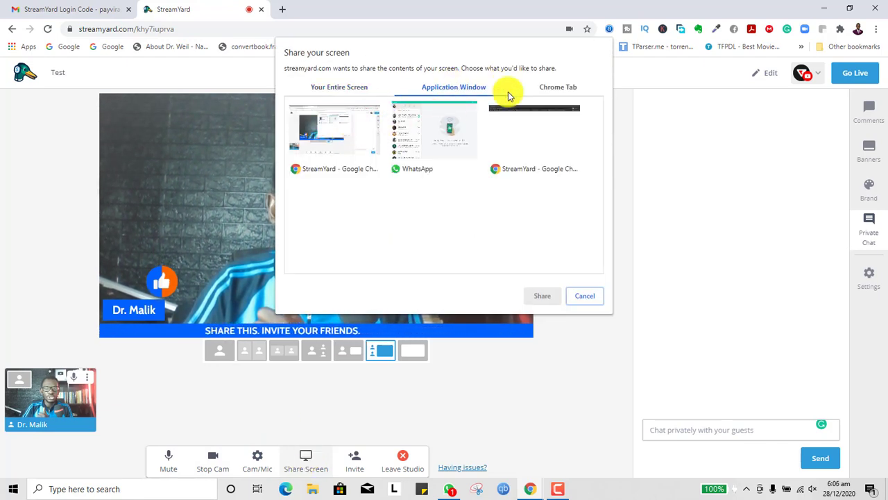
left_click(547, 89)
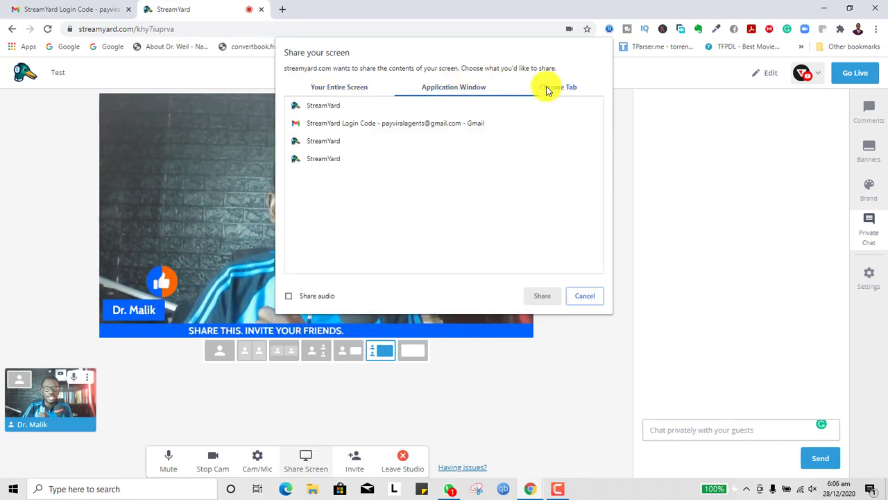
left_click(347, 124)
left_click(543, 296)
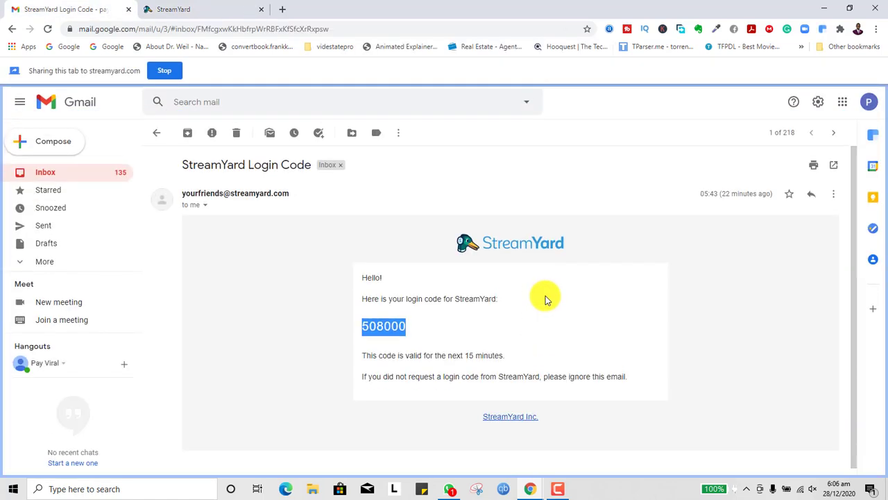
Try each camera-and-screen layout, ending on the solo host-camera layout.
left_click(198, 14)
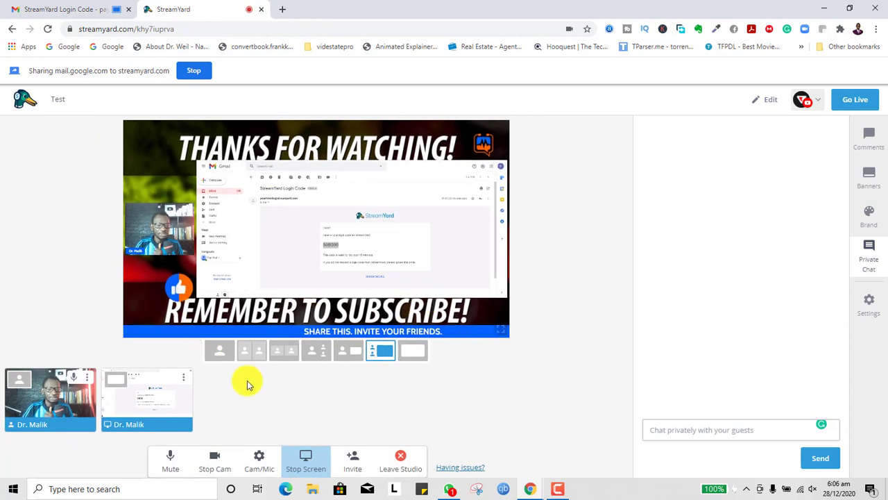
left_click(346, 353)
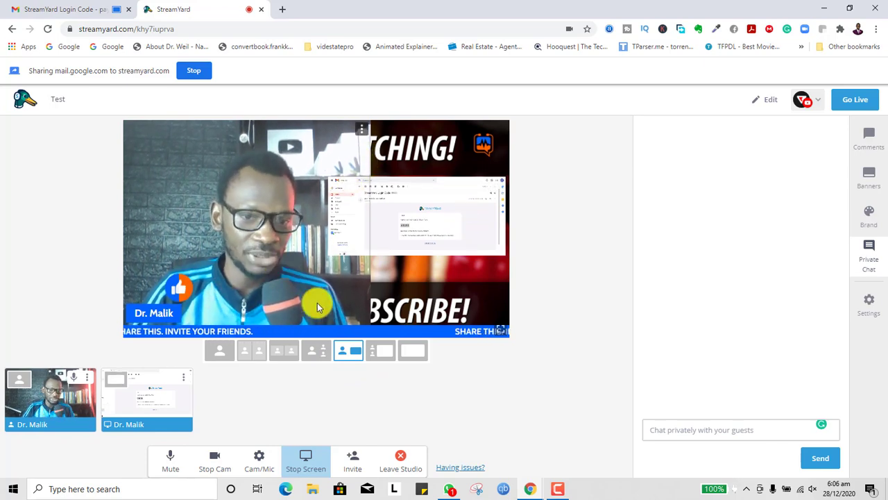
left_click(379, 352)
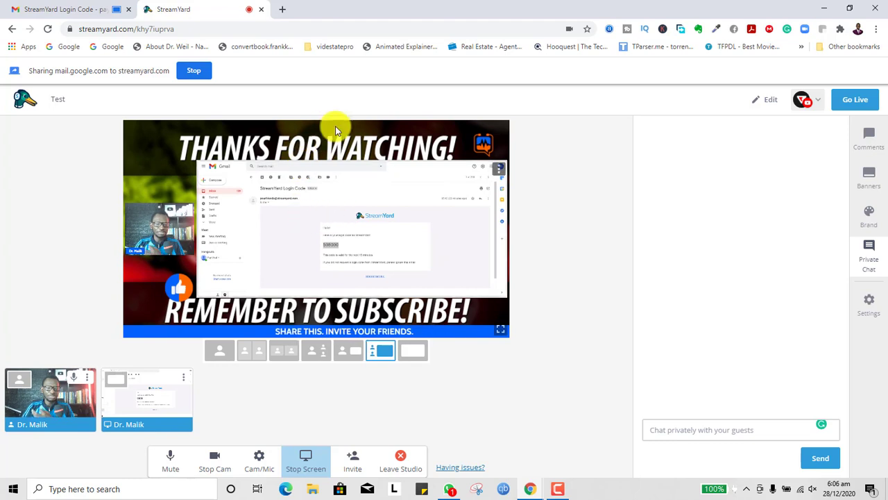
left_click(410, 353)
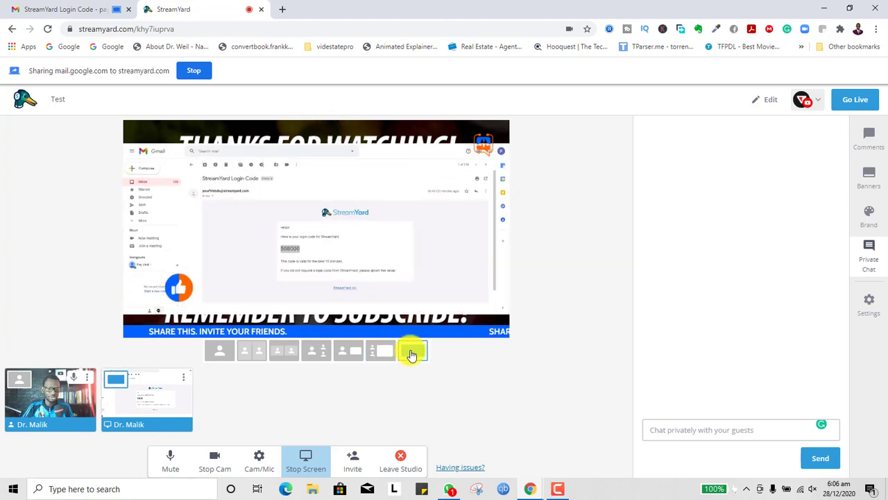
left_click(220, 352)
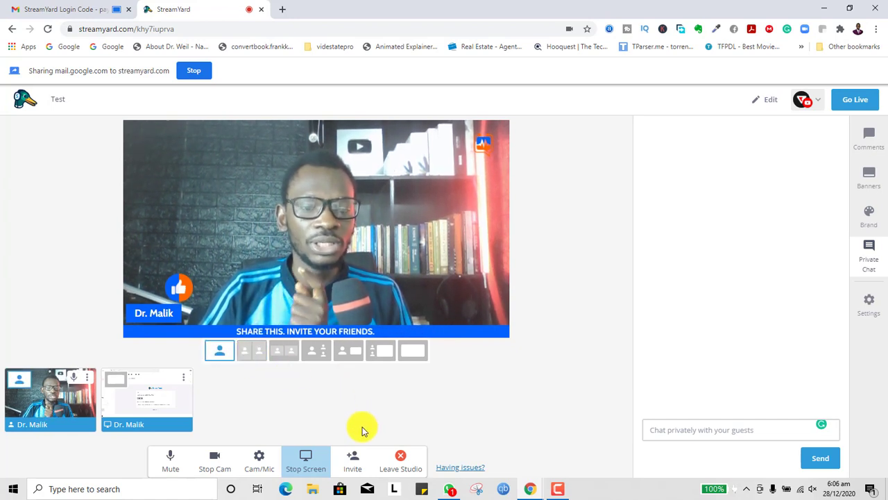
Copy the studio invite link from the Invite dialog and close it.
left_click(351, 462)
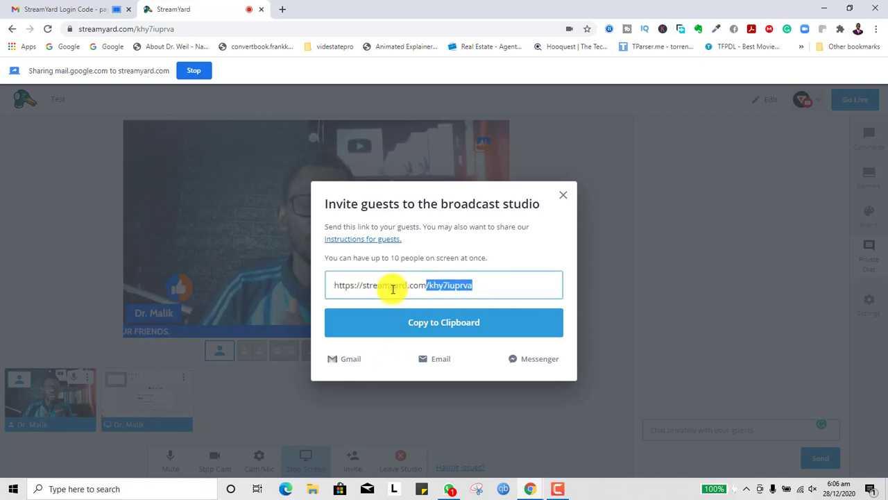
right_click(368, 288)
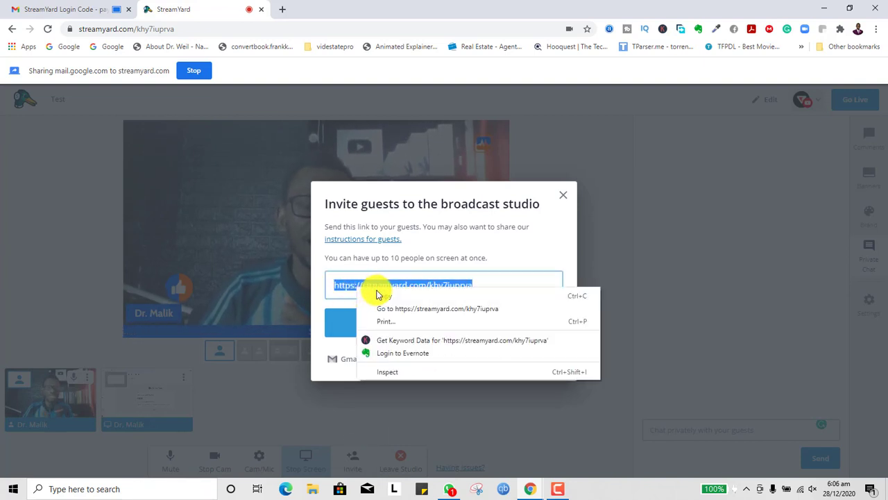
left_click(406, 306)
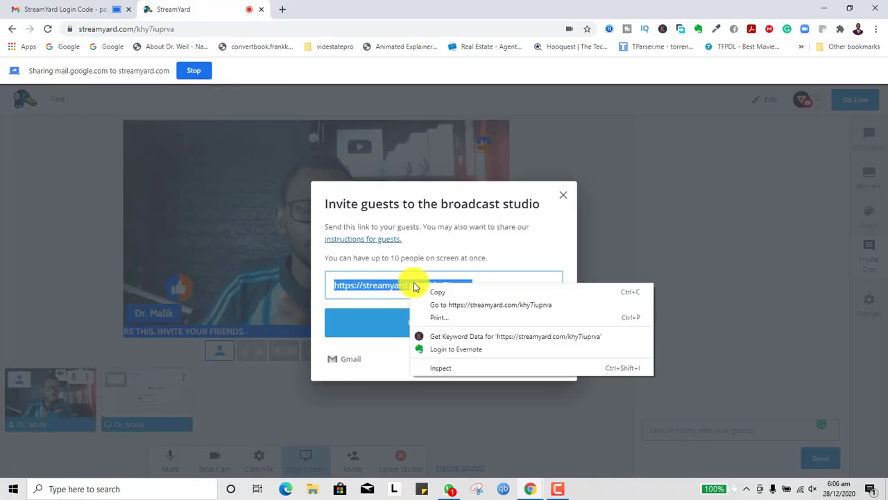
left_click(438, 292)
left_click(563, 197)
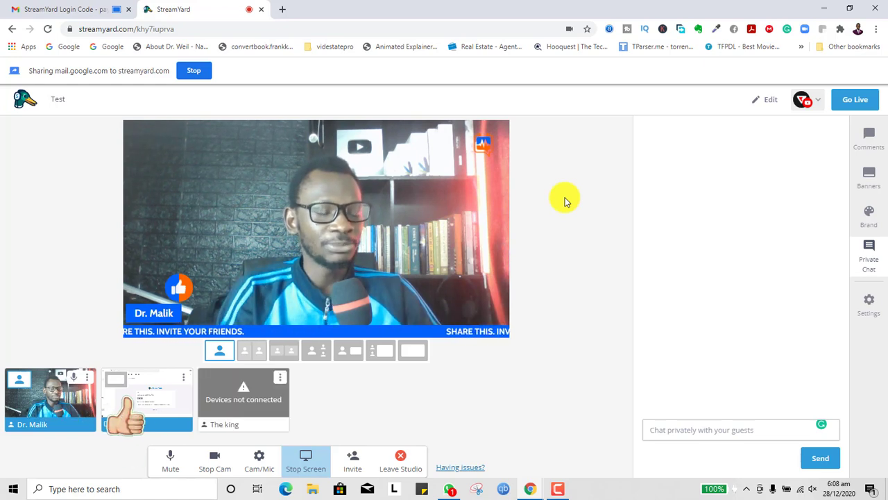
Add the guest to the stage side by side with the host and show the Banners list.
left_click(244, 397)
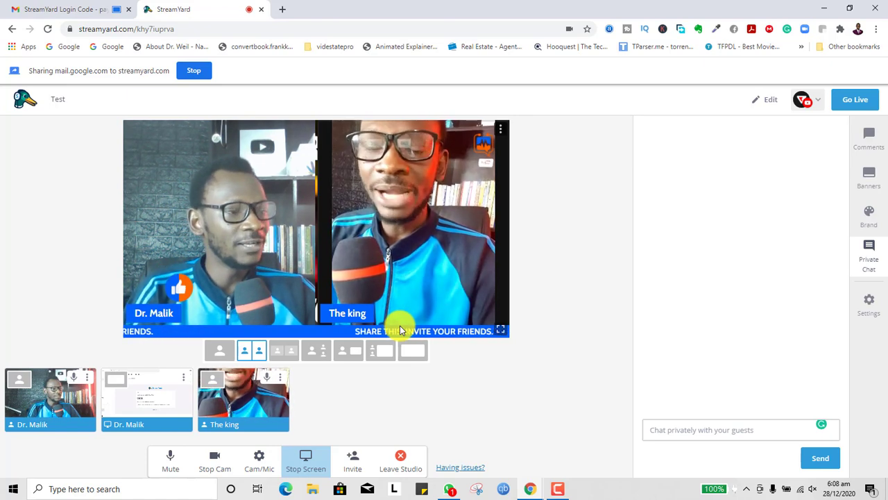
left_click(283, 352)
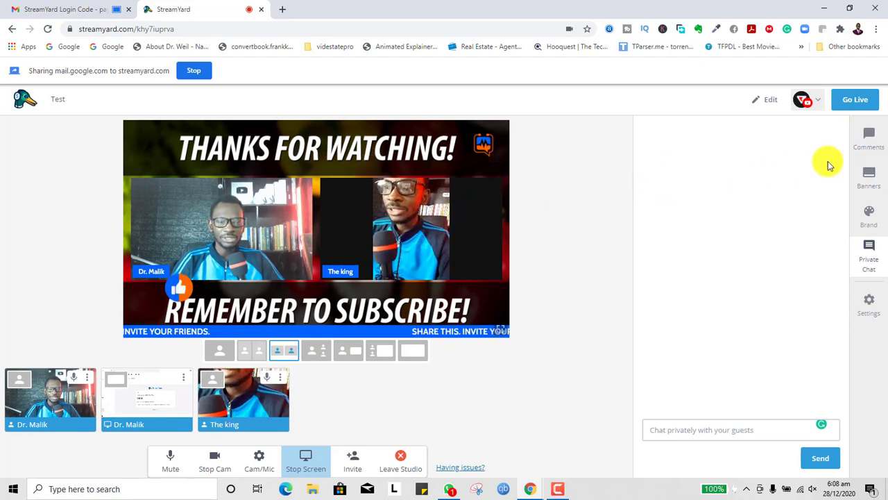
left_click(868, 179)
Set the brand background to the blue-orange image and use the large screen-share layout with cameras beside.
scroll(824, 235, "down", 5)
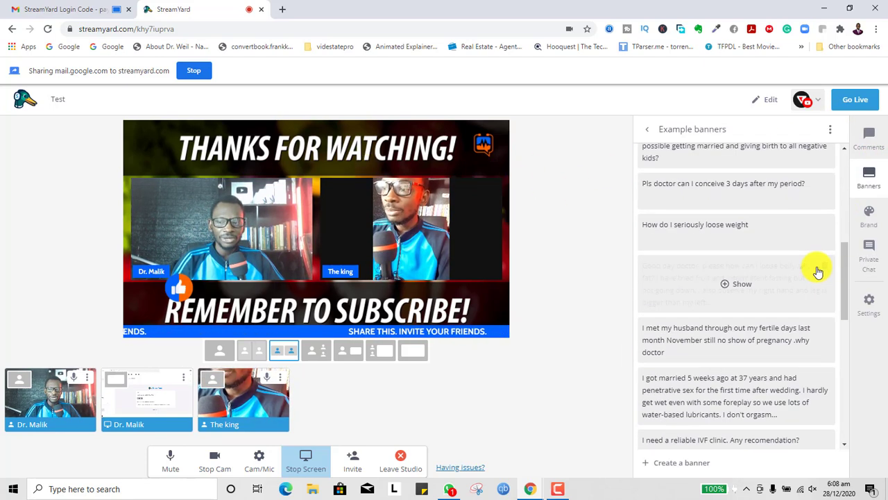
left_click(868, 216)
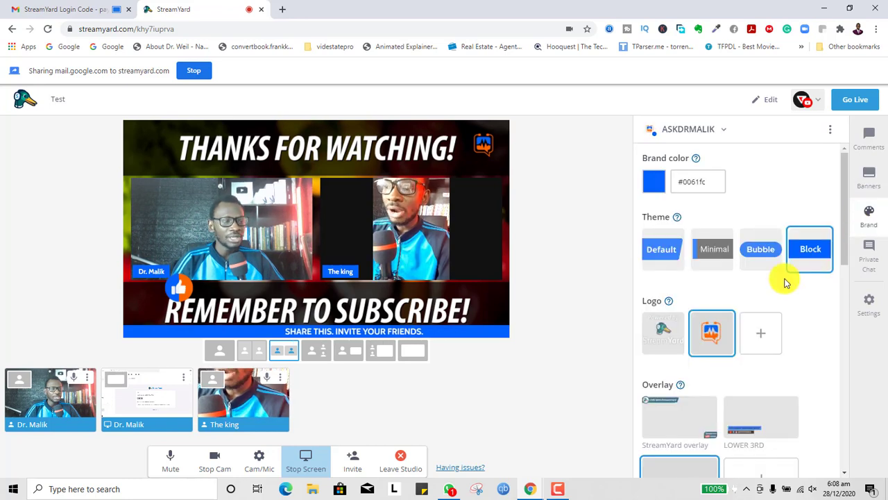
scroll(769, 300, "down", 10)
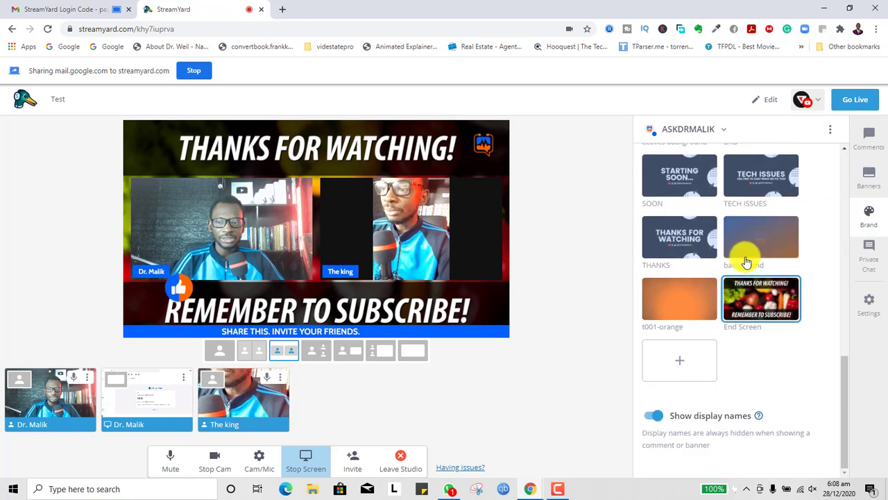
left_click(696, 297)
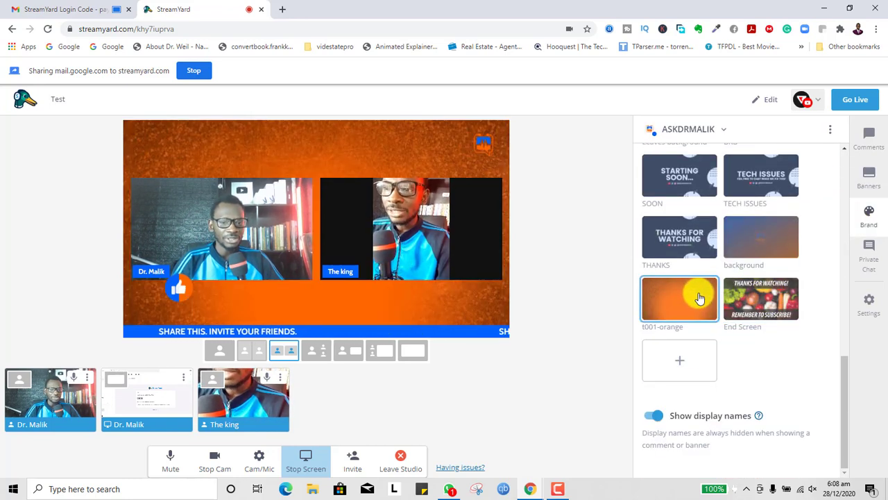
left_click(764, 243)
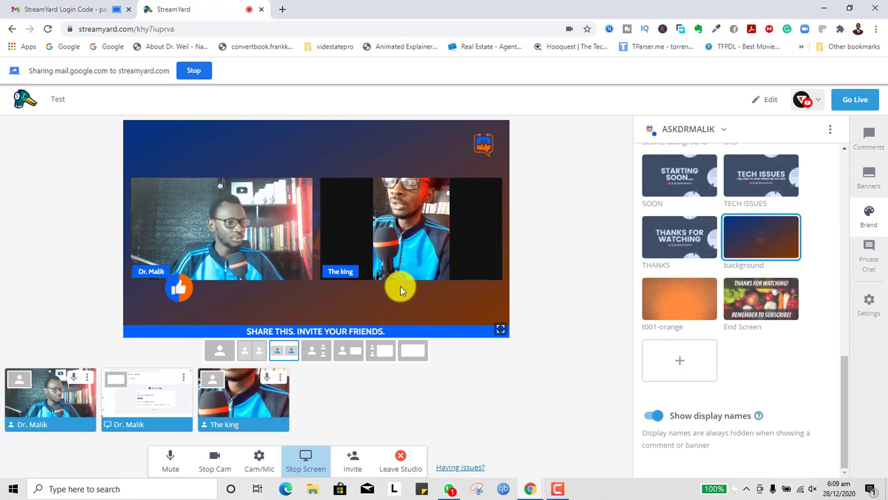
left_click(381, 352)
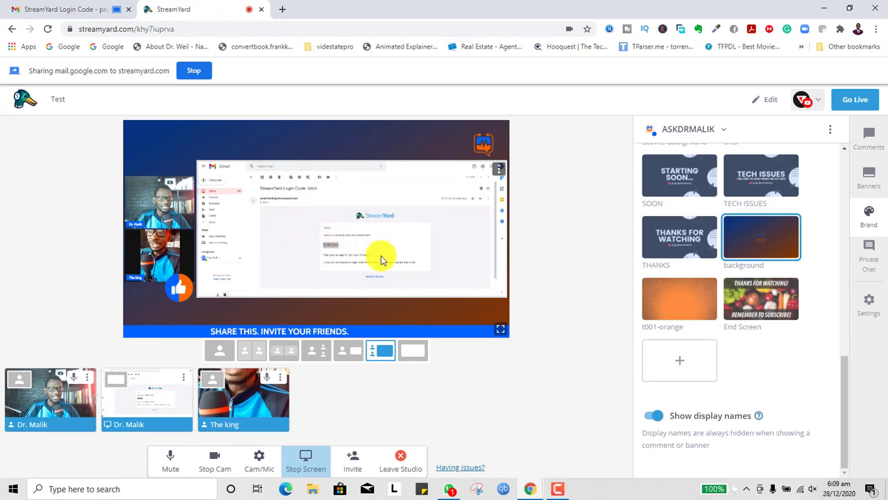
Cycle through the stage layouts, ending on the host alone full-frame.
left_click(409, 353)
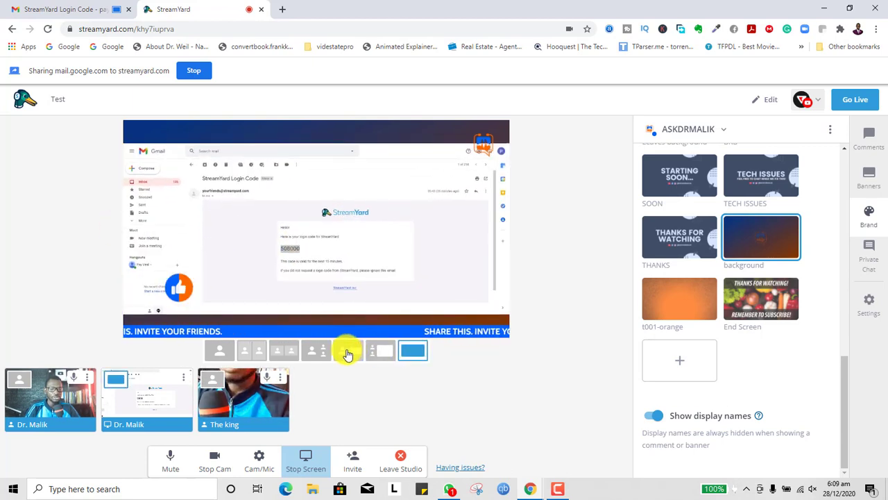
left_click(347, 352)
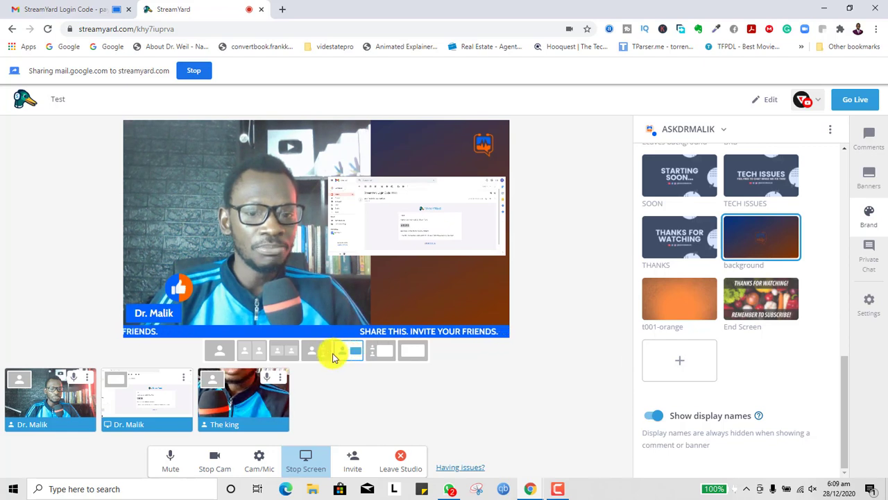
left_click(316, 351)
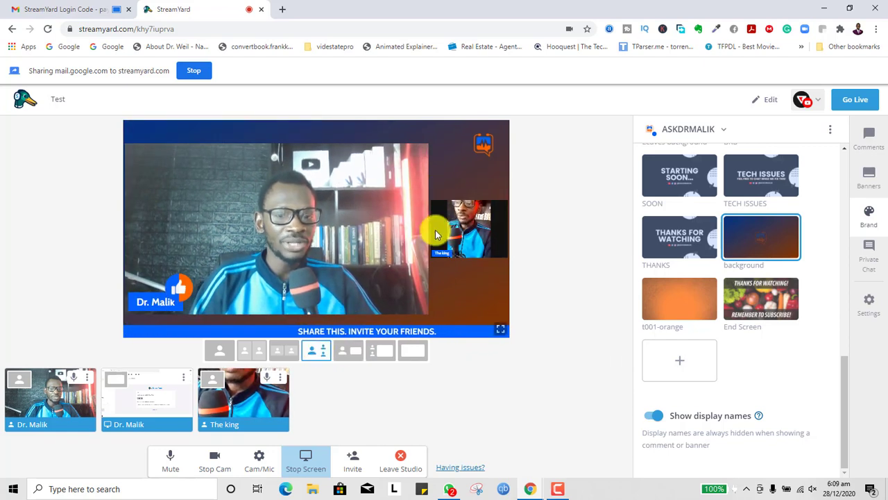
left_click(255, 350)
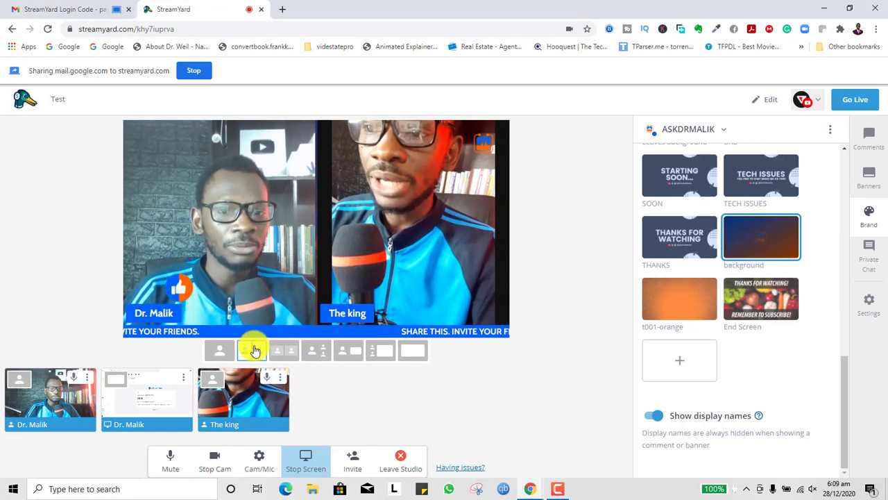
left_click(292, 353)
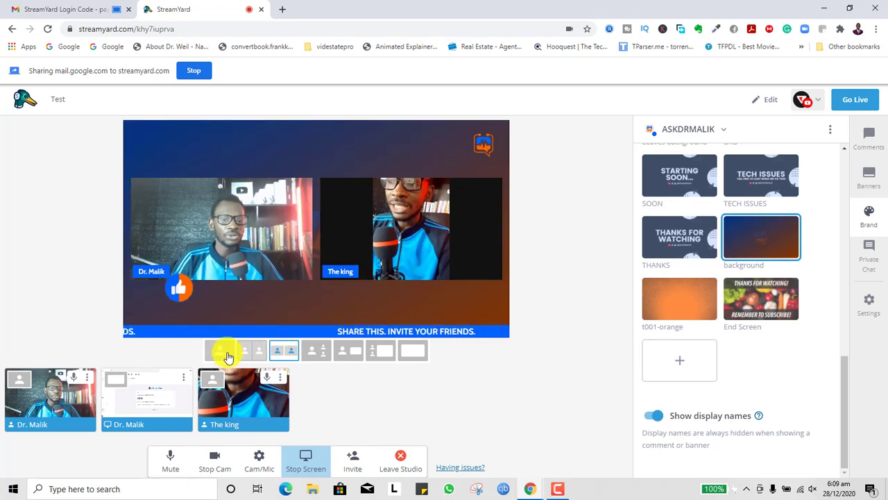
left_click(228, 354)
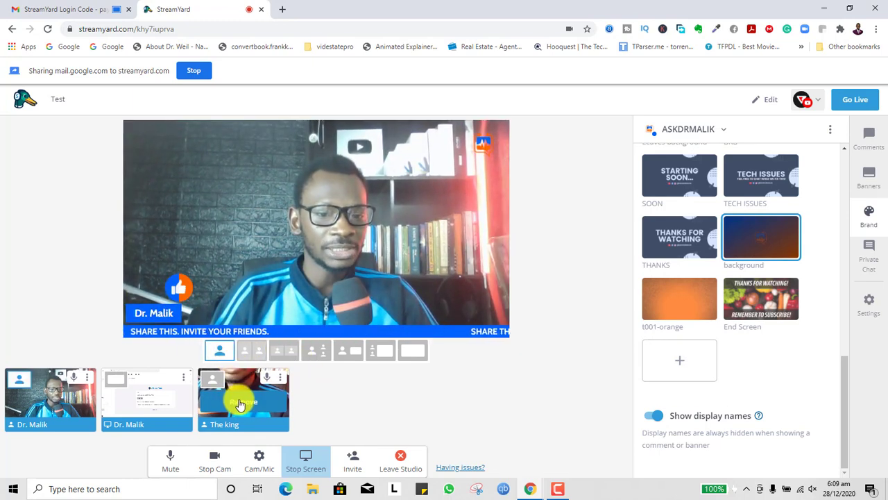
Remove the shared screen from the stage, then add and remove the guest.
left_click(152, 401)
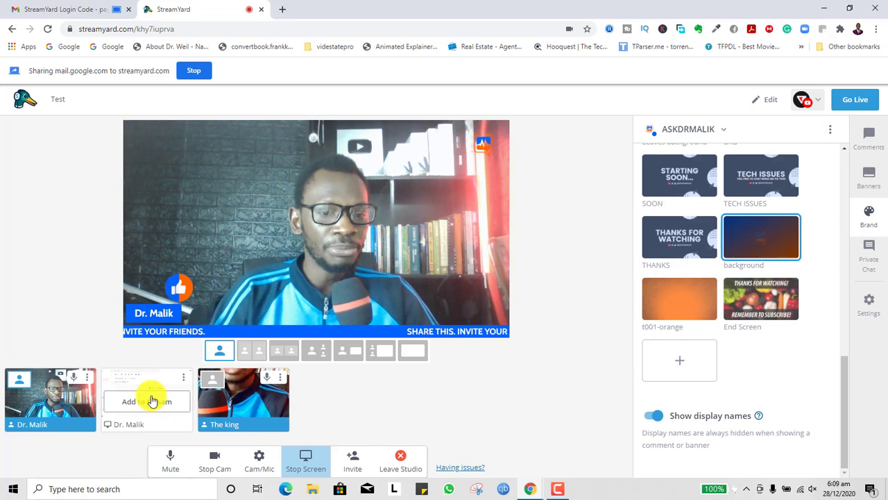
left_click(251, 350)
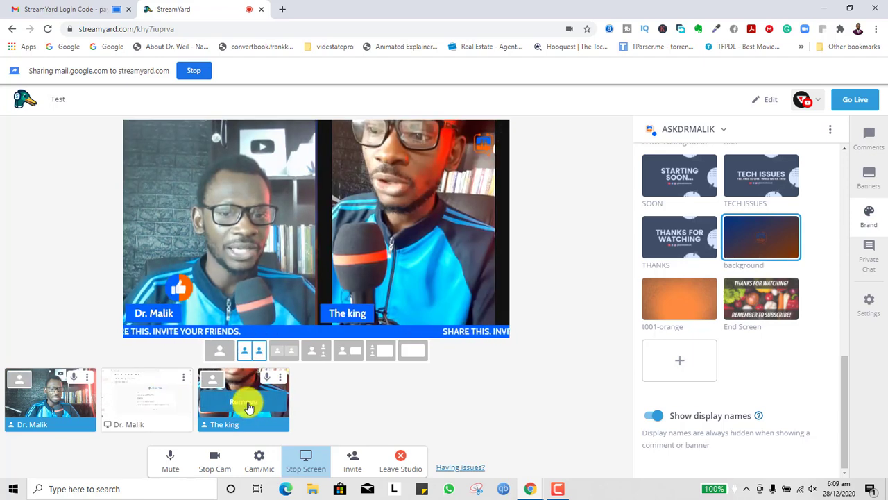
left_click(247, 403)
scroll(768, 248, "up", 10)
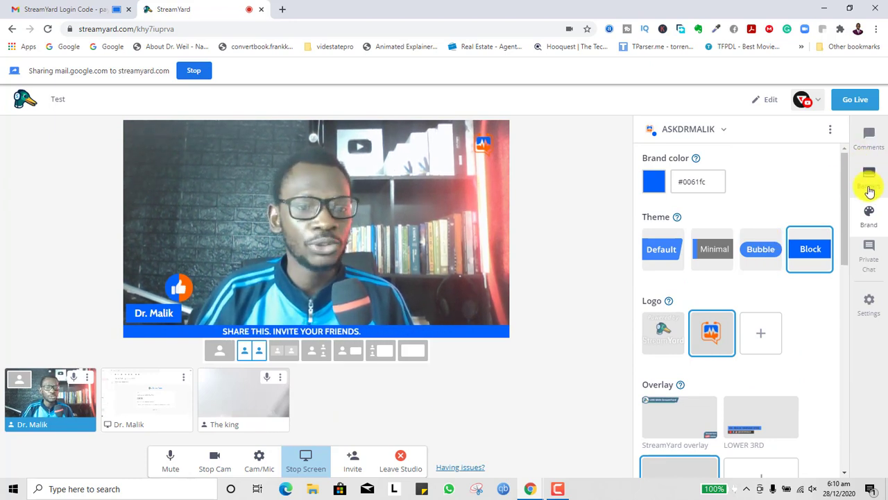
Show the 'How can I loss belly fat my tummy is getting too big' banner on stage.
left_click(871, 147)
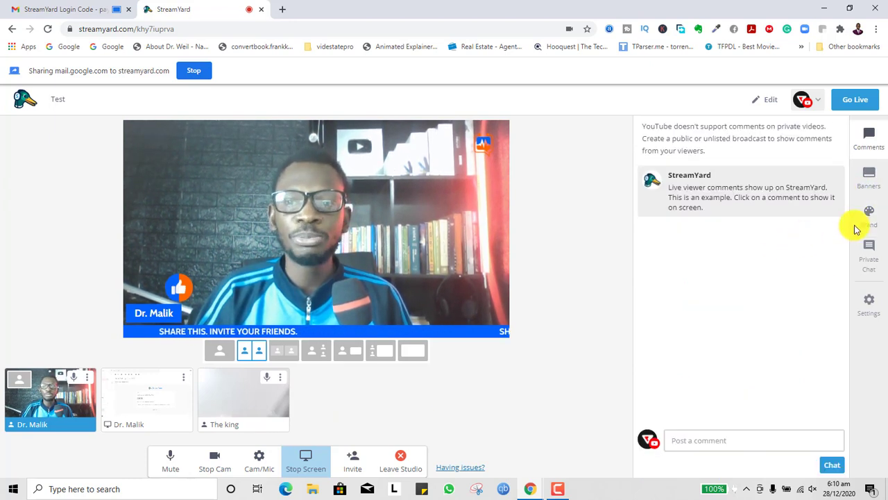
left_click(876, 179)
scroll(797, 296, "down", 2)
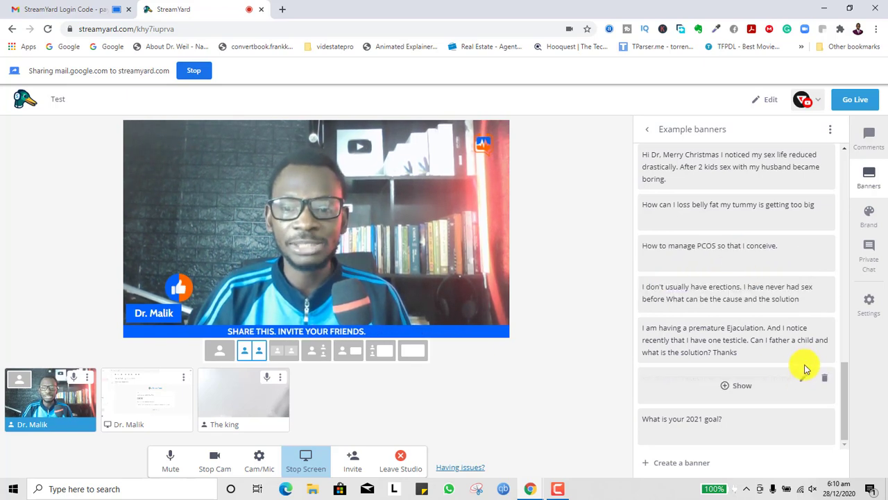
left_click(754, 297)
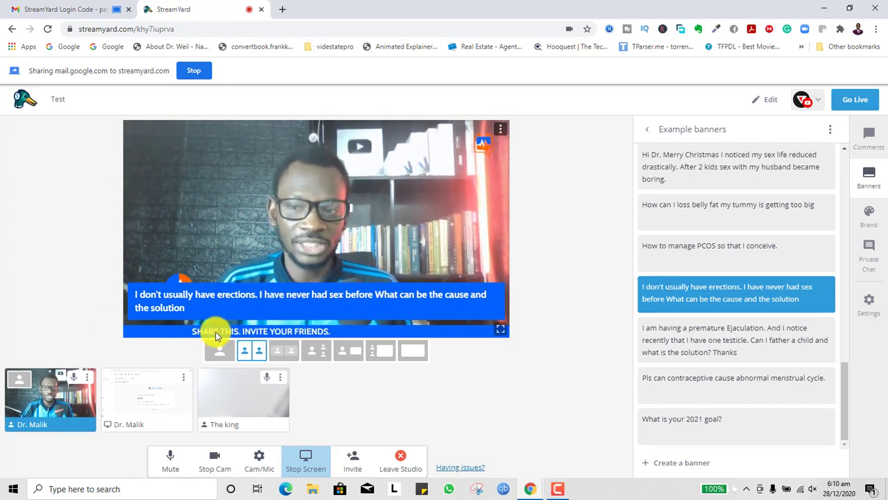
left_click(733, 211)
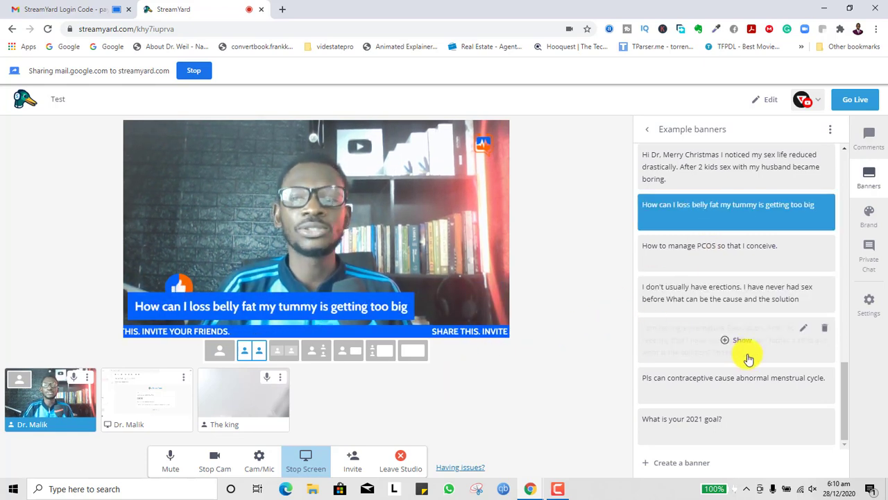
Start a new, empty banner with Create a Banner.
scroll(747, 357, "up", 4)
scroll(748, 361, "down", 4)
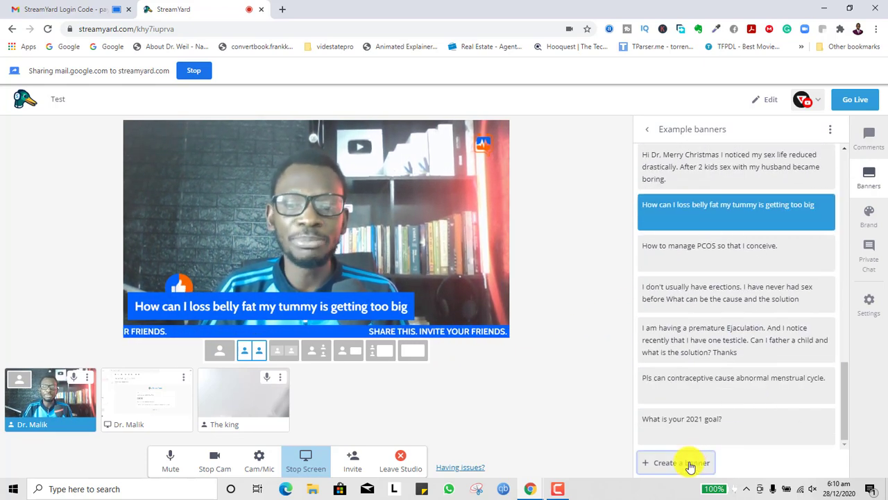
left_click(687, 462)
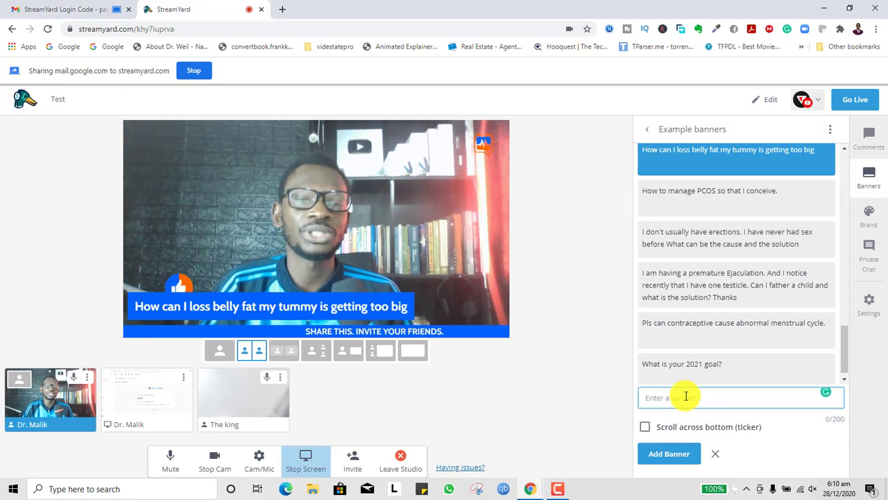
scroll(763, 149, "up", 15)
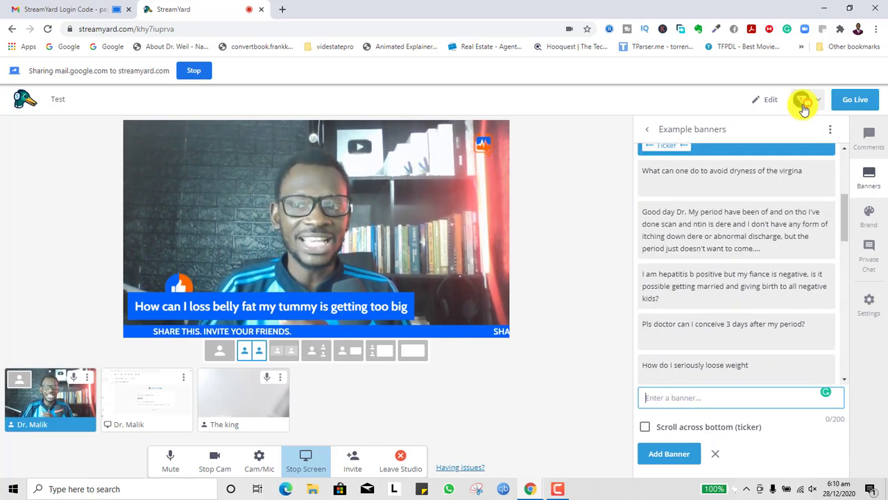
Explore the broadcast settings and the Facebook and YouTube destination options.
left_click(771, 101)
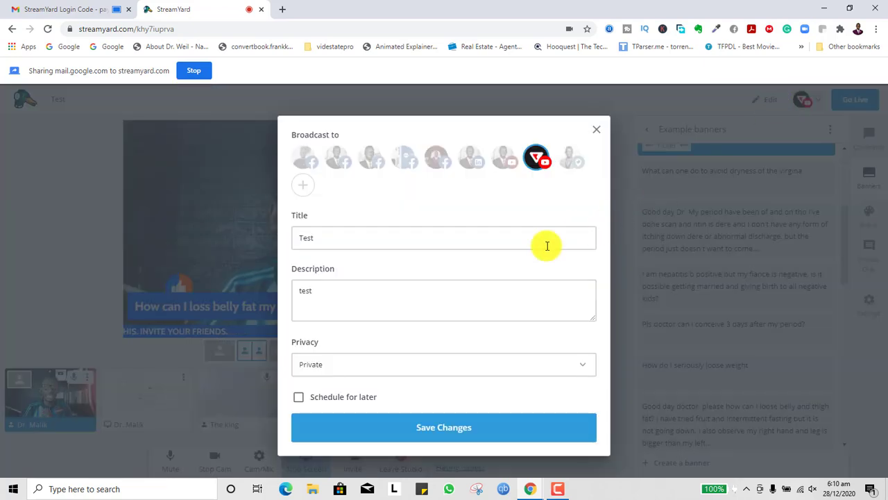
left_click(350, 365)
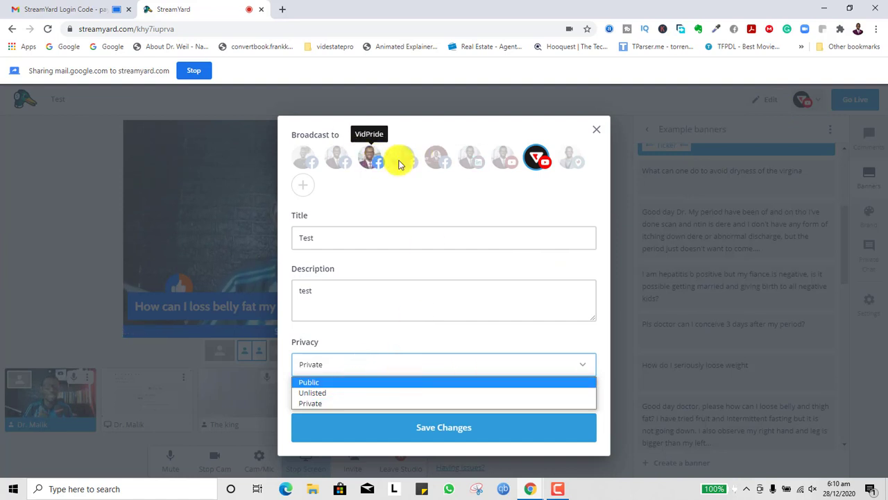
left_click(305, 159)
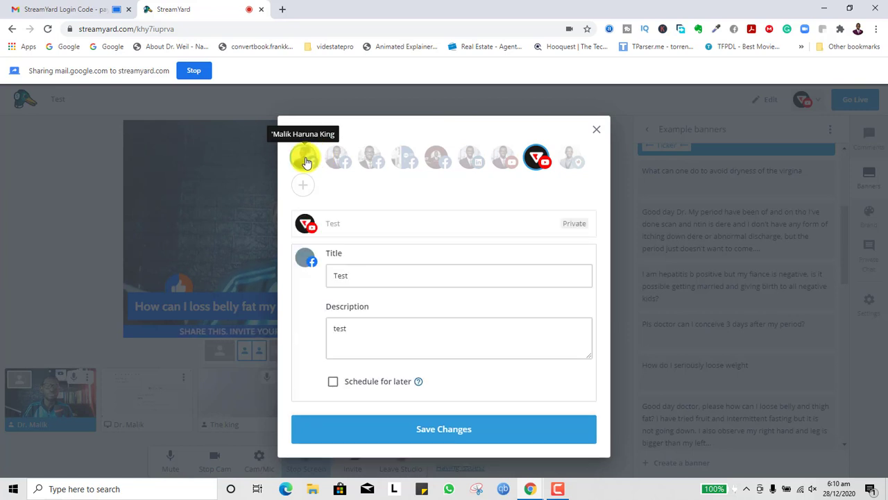
left_click(373, 161)
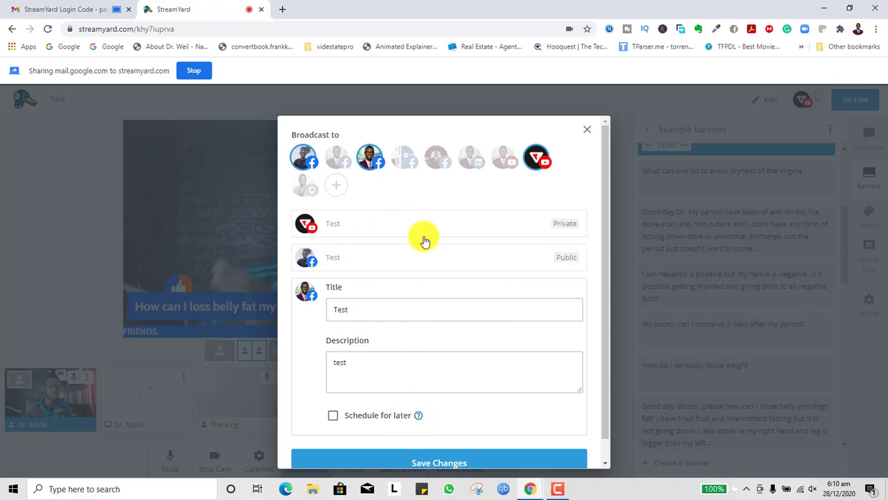
left_click(412, 259)
left_click(415, 224)
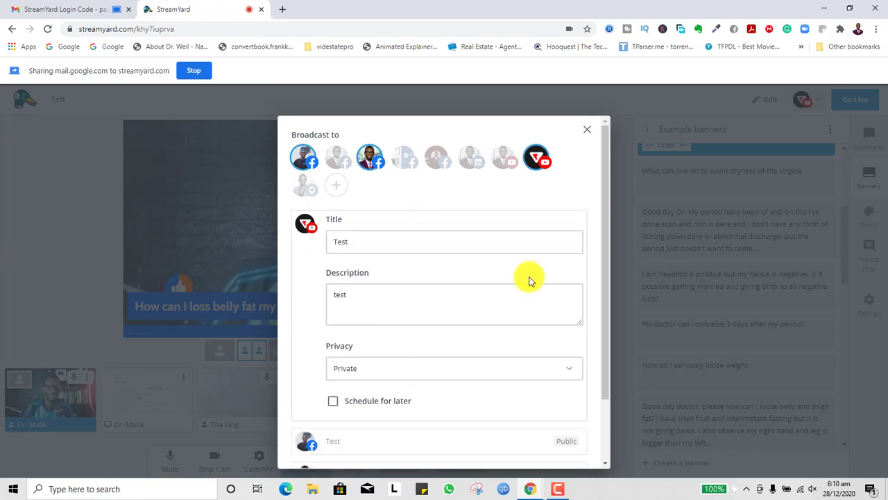
scroll(505, 337, "down", 2)
scroll(485, 333, "up", 2)
scroll(476, 297, "down", 2)
left_click(395, 367)
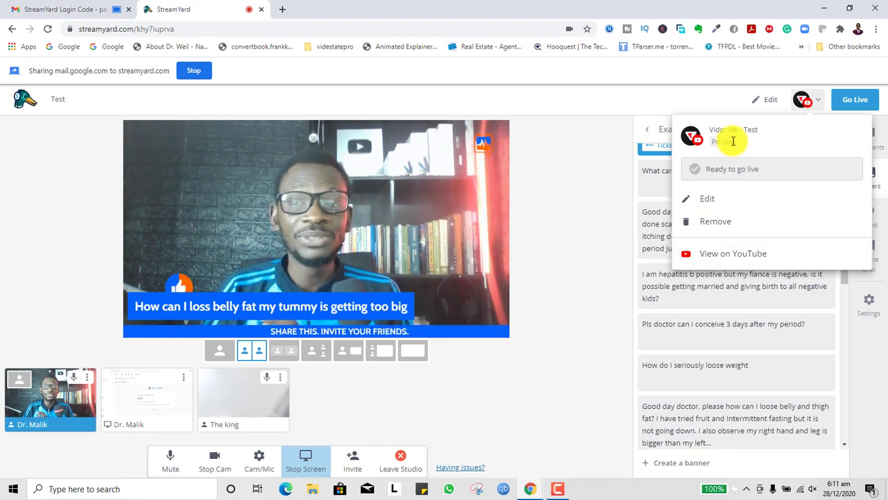
Set the 'Test' YouTube broadcast's privacy to Unlisted and save the changes.
left_click(768, 99)
left_click(321, 366)
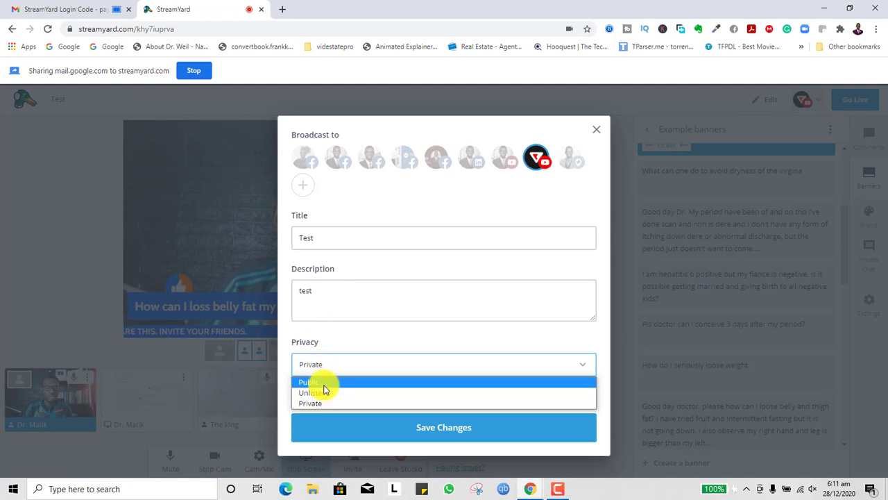
left_click(325, 392)
left_click(444, 429)
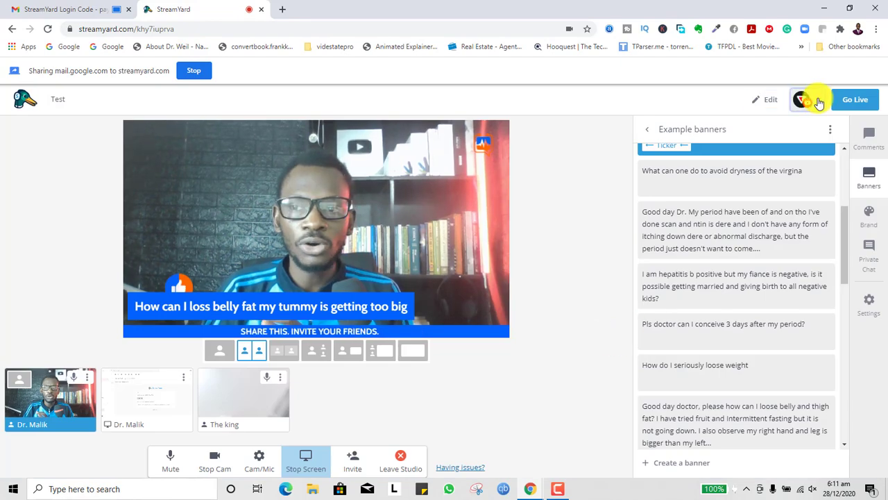
Open the Test broadcast's YouTube page in a new tab, then return to StreamYard.
left_click(810, 98)
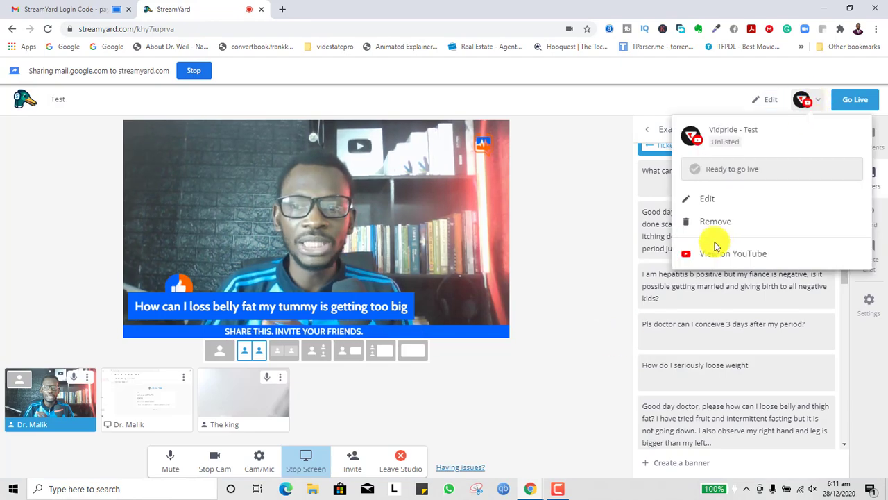
left_click(714, 259)
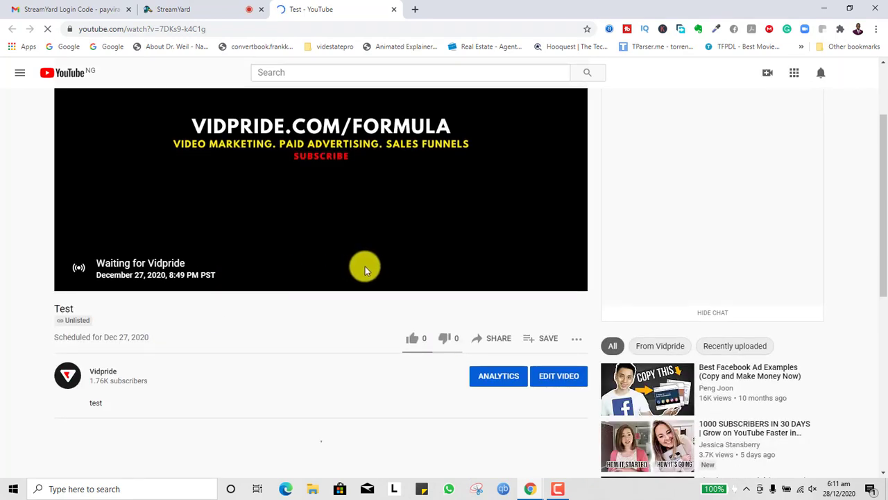
left_click(185, 8)
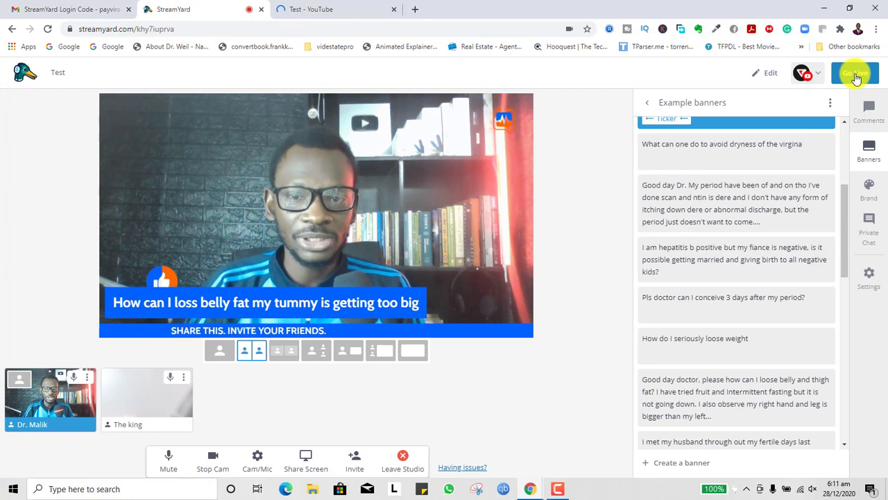
Go live on YouTube, then show the scrolling 'REMEMBER TO SUBSCRIBE!' ticker banner.
left_click(855, 75)
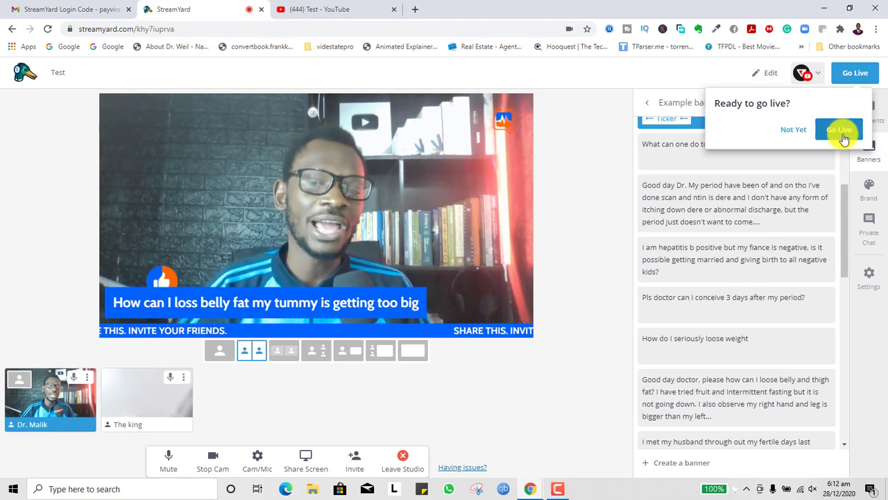
left_click(848, 131)
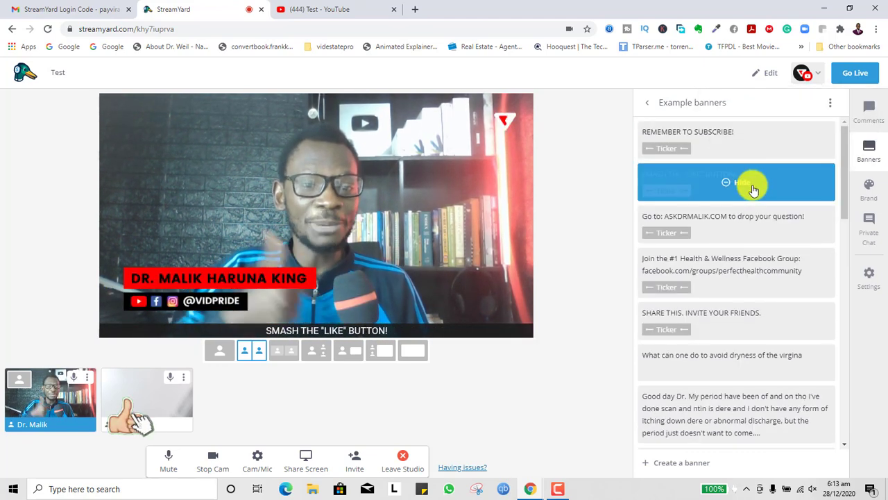
left_click(753, 189)
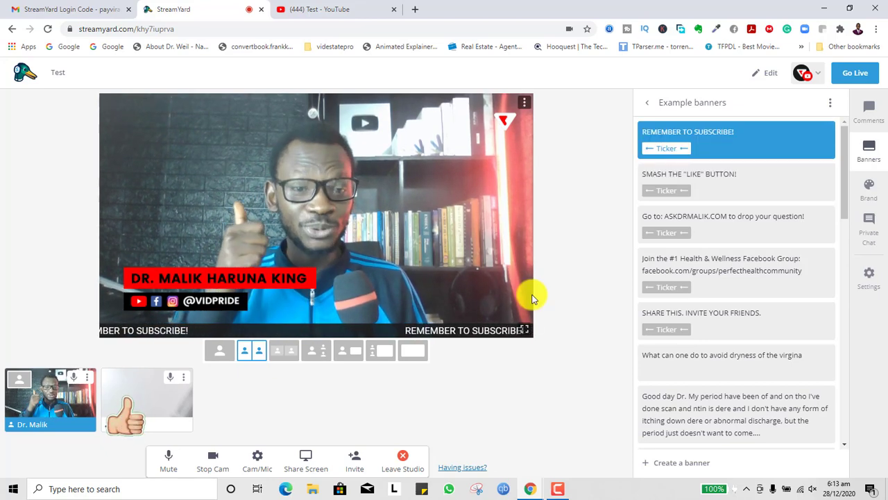